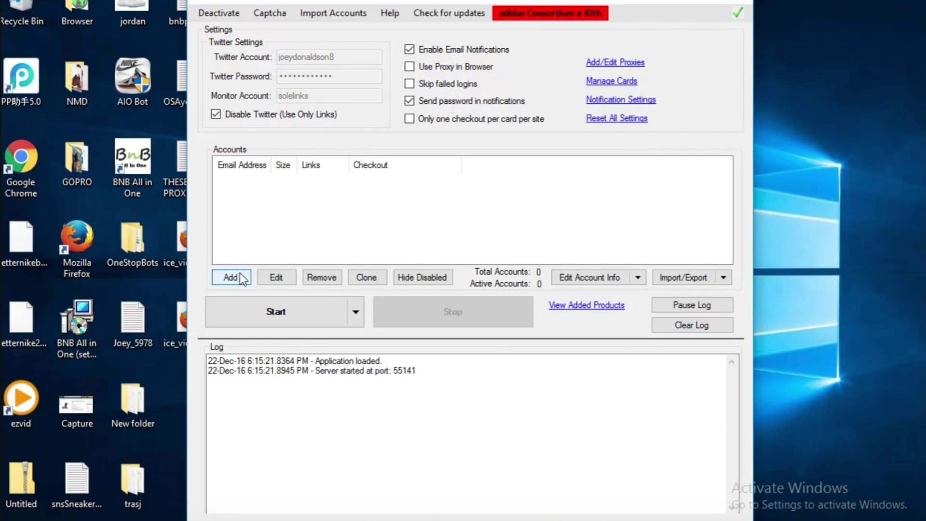
Start a new account with the user's Gmail address, password and shoe size 11
left_click(240, 274)
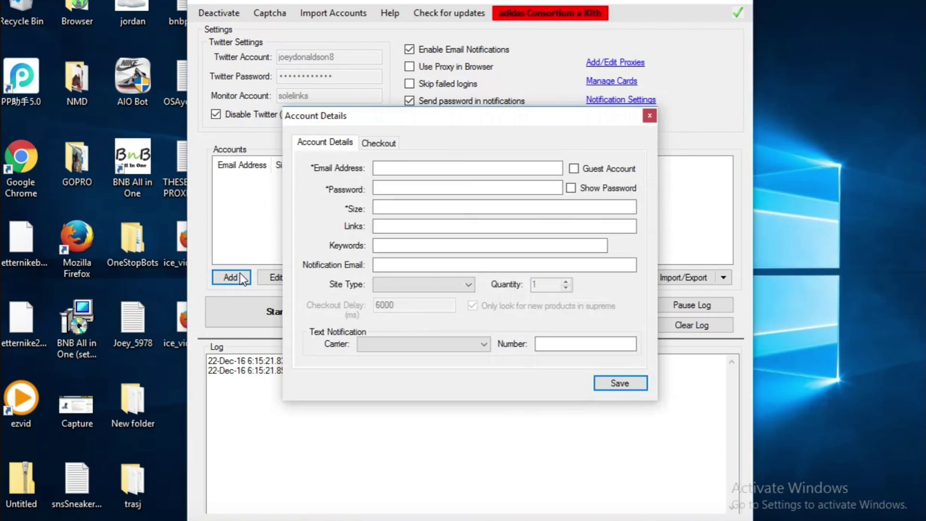
left_click(386, 175)
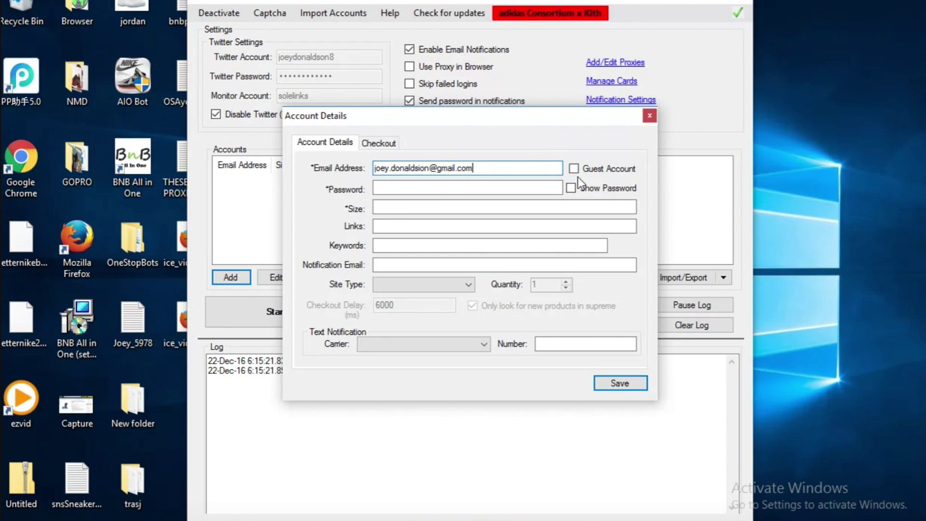
left_click(592, 172)
left_click(592, 173)
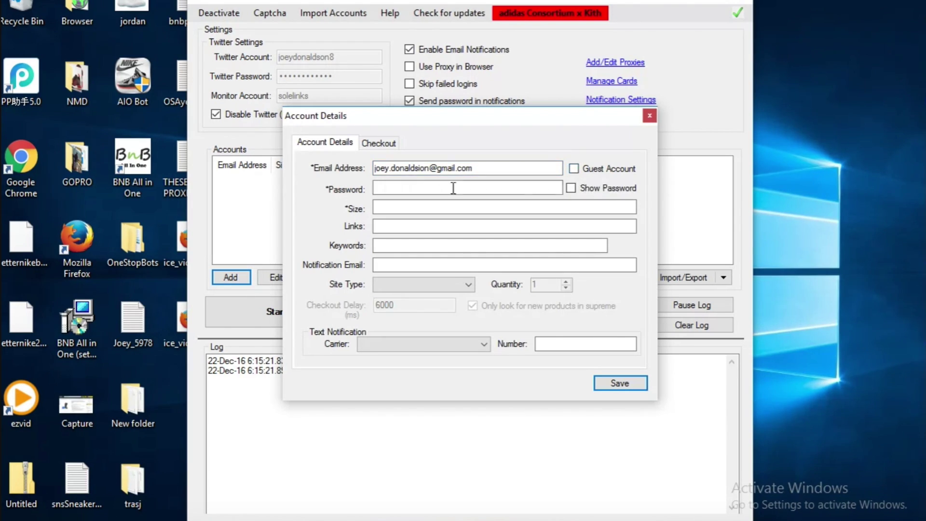
left_click(420, 191)
type("***********")
left_click(410, 207)
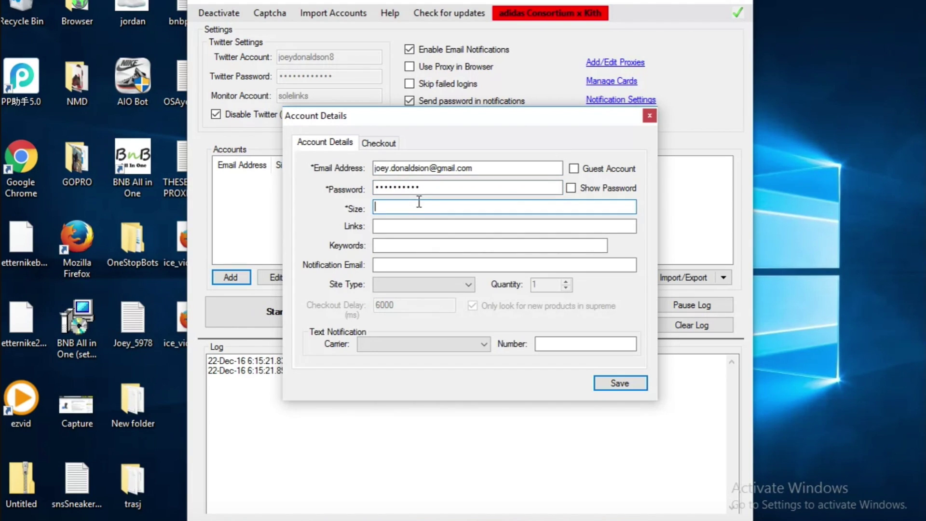
type("11")
Copy the adidas Ultraboost product URL from Chrome into the account's Links field
left_click(410, 224)
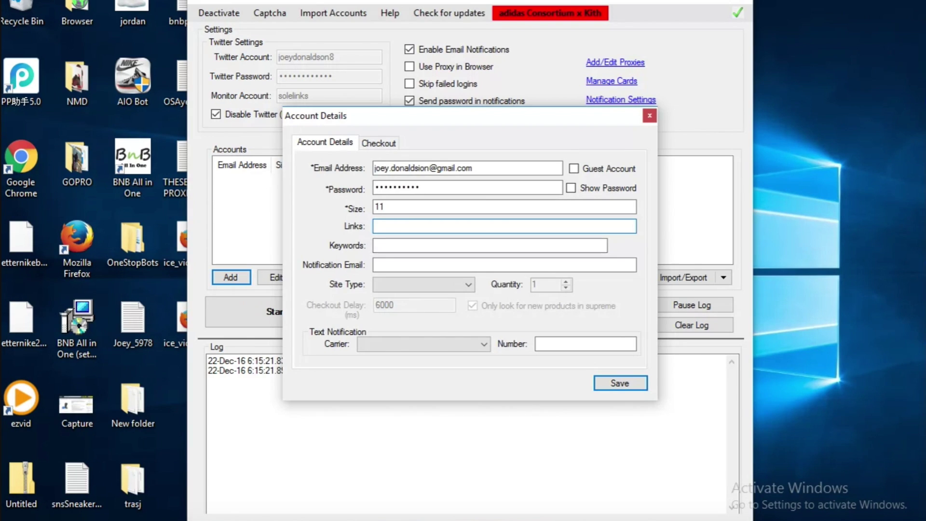
key("alt+Tab")
left_click(393, 32)
right_click(393, 33)
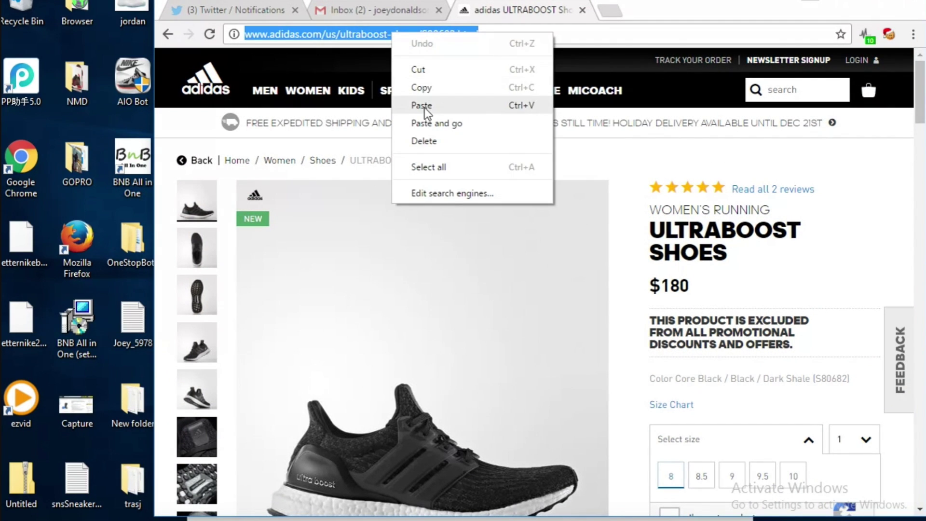
left_click(436, 89)
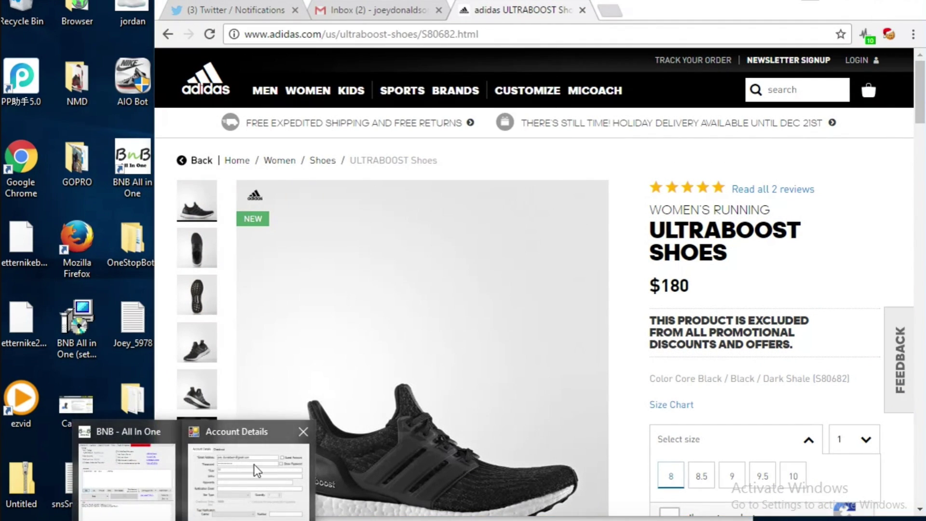
left_click(254, 470)
right_click(413, 229)
left_click(424, 292)
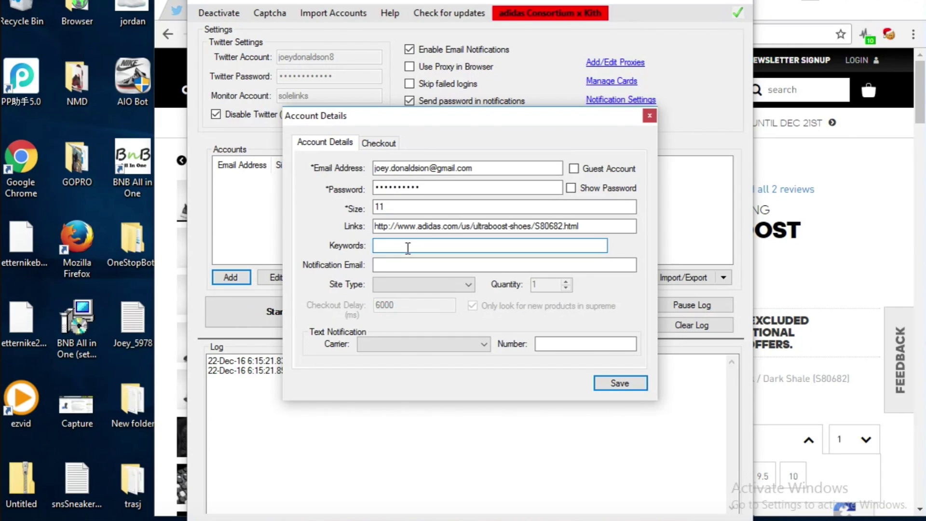
Choose AdidasUS as the account's site type and leave the notification carrier unset
left_click(465, 282)
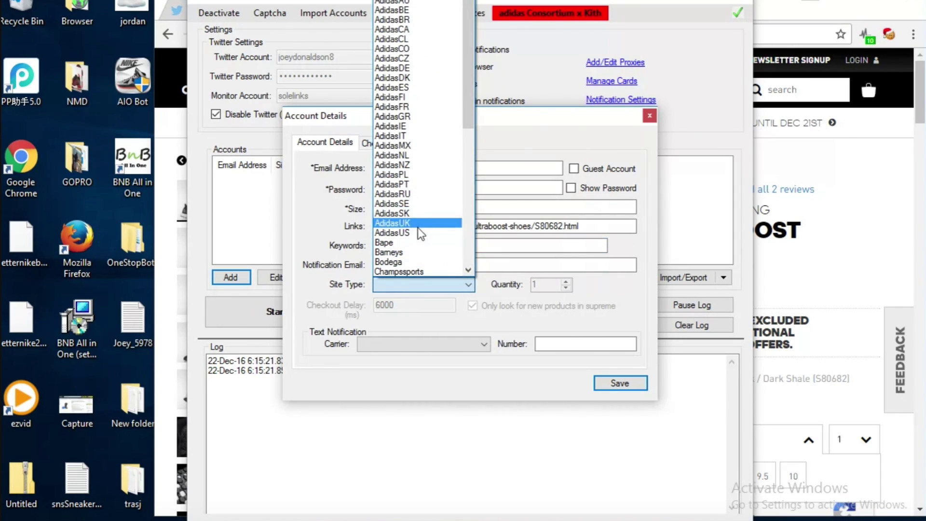
left_click(418, 231)
left_click(455, 285)
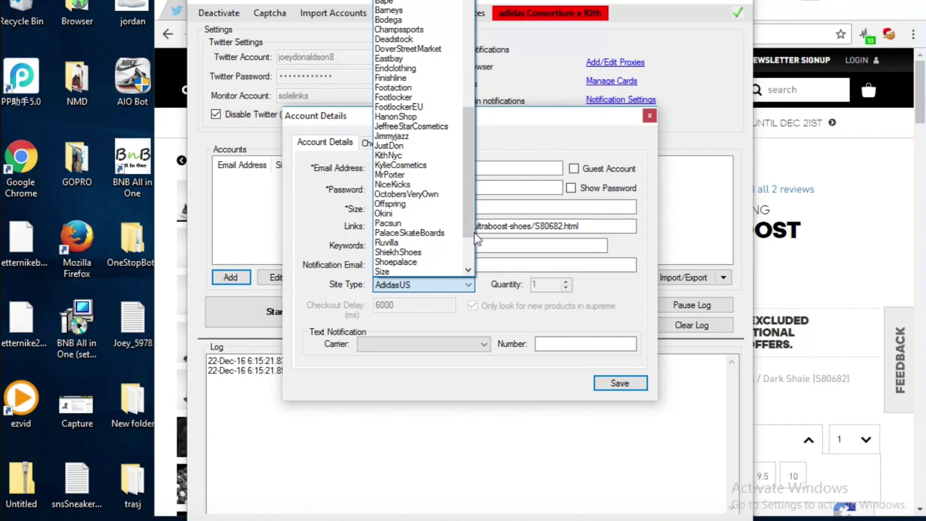
left_click_drag(473, 206, 477, 107)
left_click(578, 264)
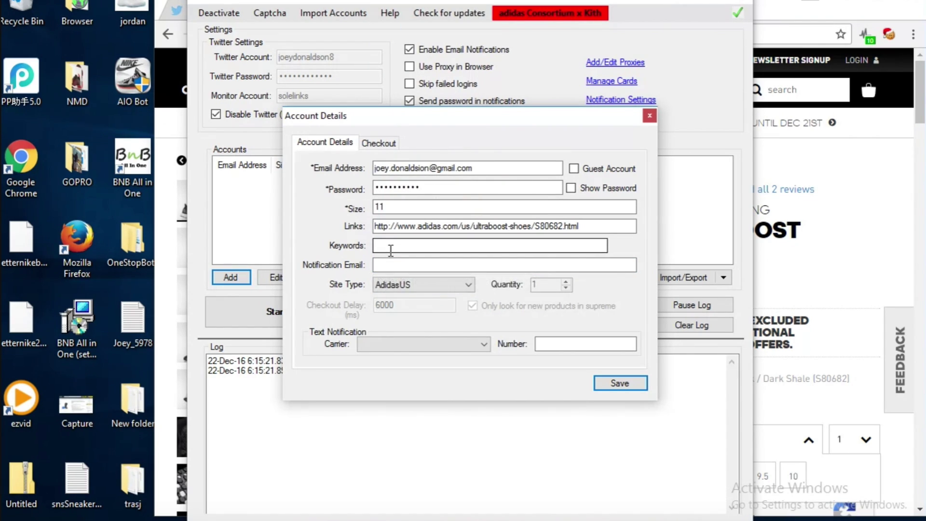
left_click(411, 344)
left_click(327, 299)
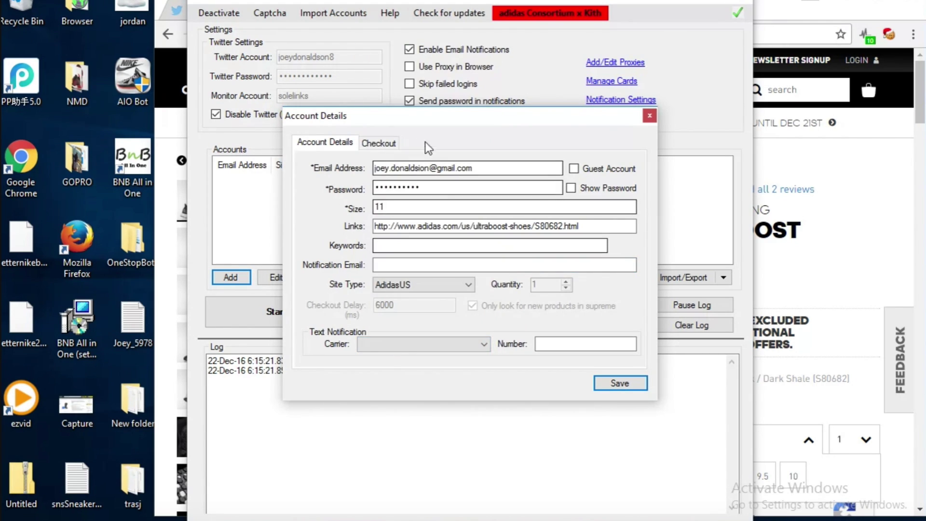
Leave PayPal and credit card checkout unchecked and save the size 11 AdidasUS account
left_click(375, 143)
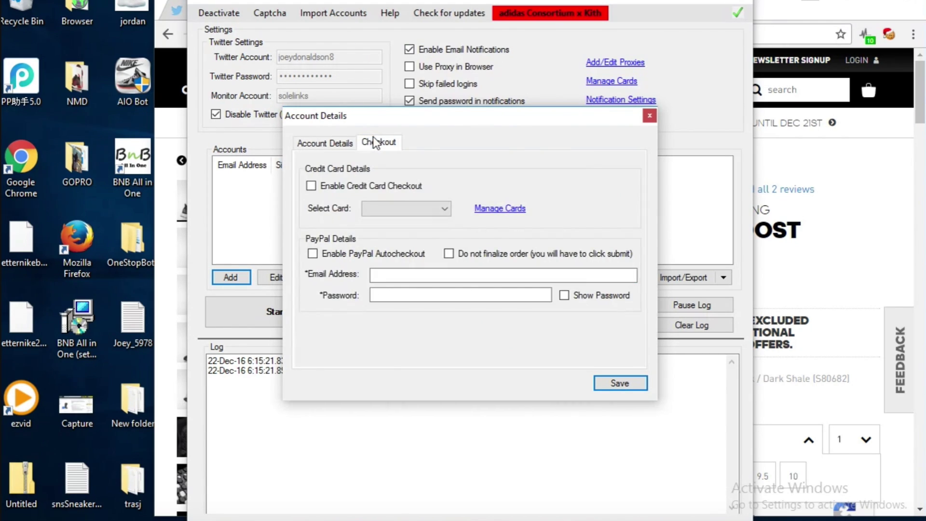
left_click(313, 253)
left_click(376, 275)
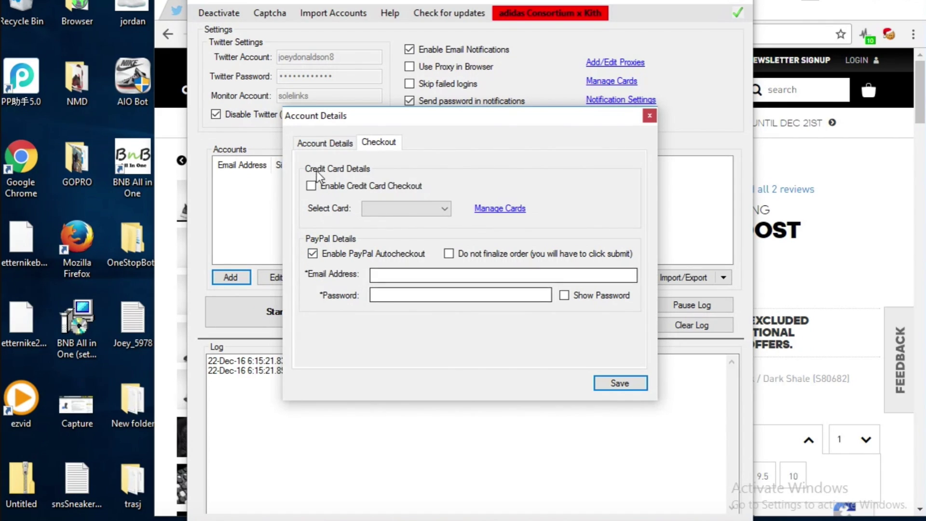
left_click(311, 185)
left_click(313, 254)
left_click(374, 210)
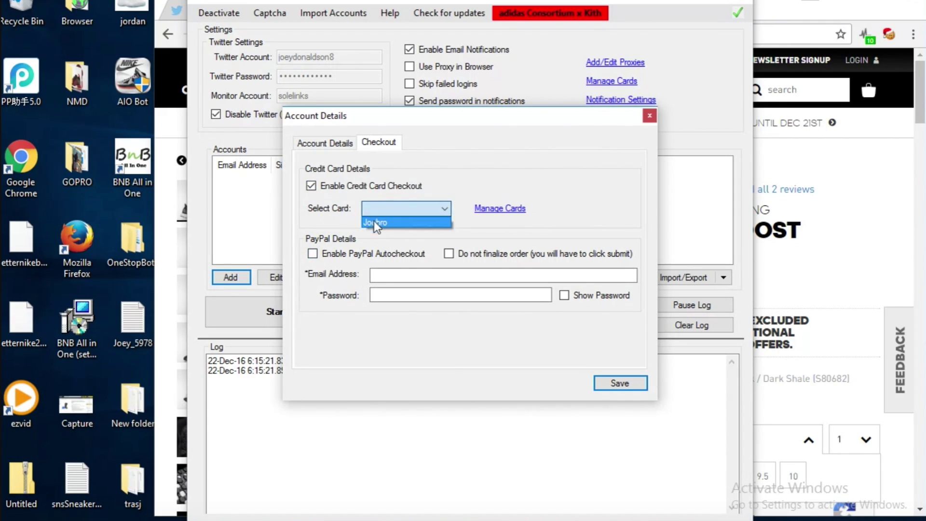
left_click(378, 222)
left_click(497, 208)
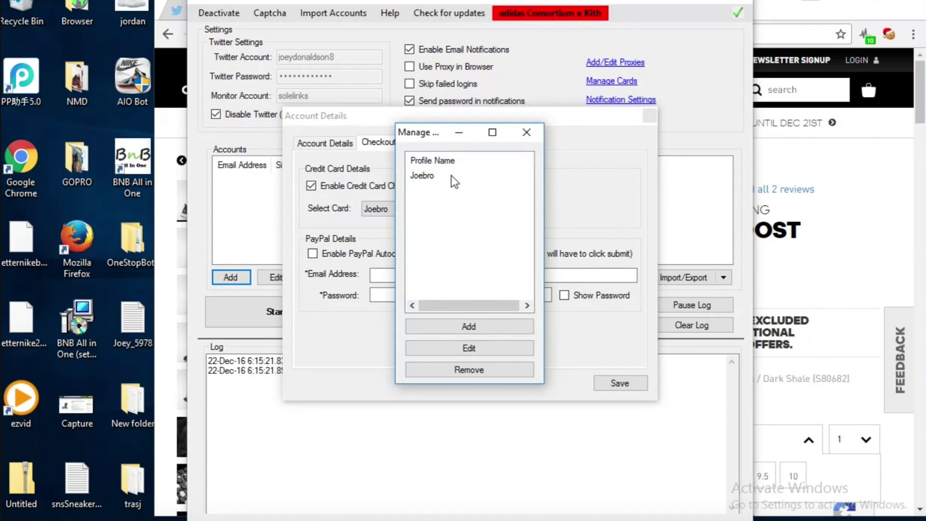
left_click(534, 139)
left_click(366, 184)
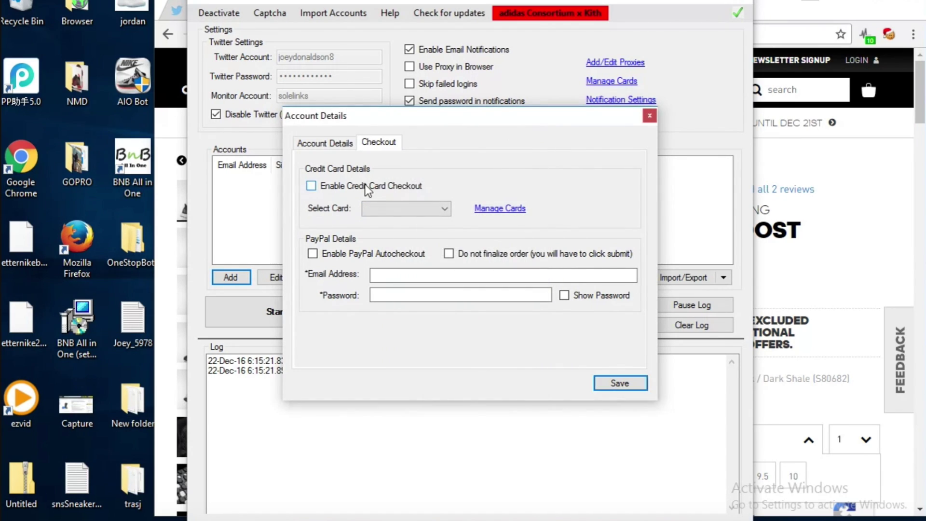
left_click(621, 383)
Clone the saved AdidasUS account twice, then clone the whole AdidasUS group
left_click(259, 196)
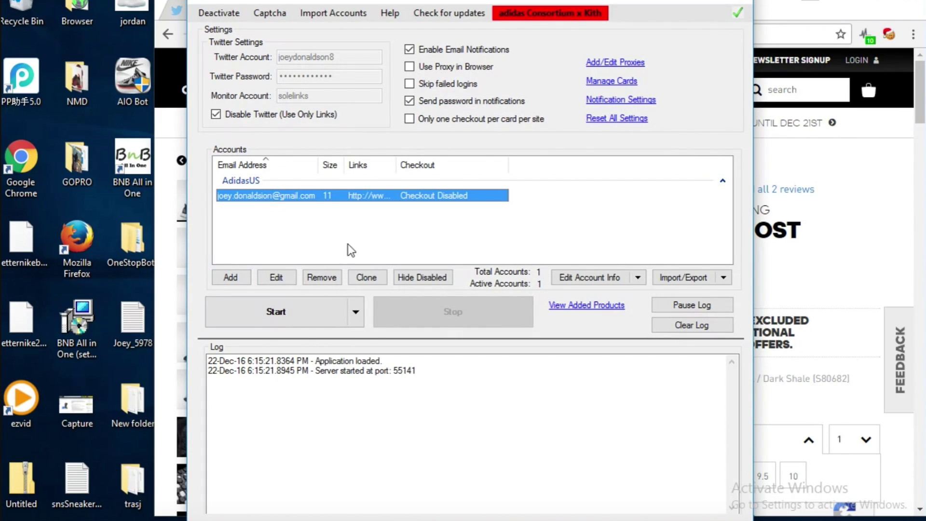
left_click(366, 278)
left_click(366, 277)
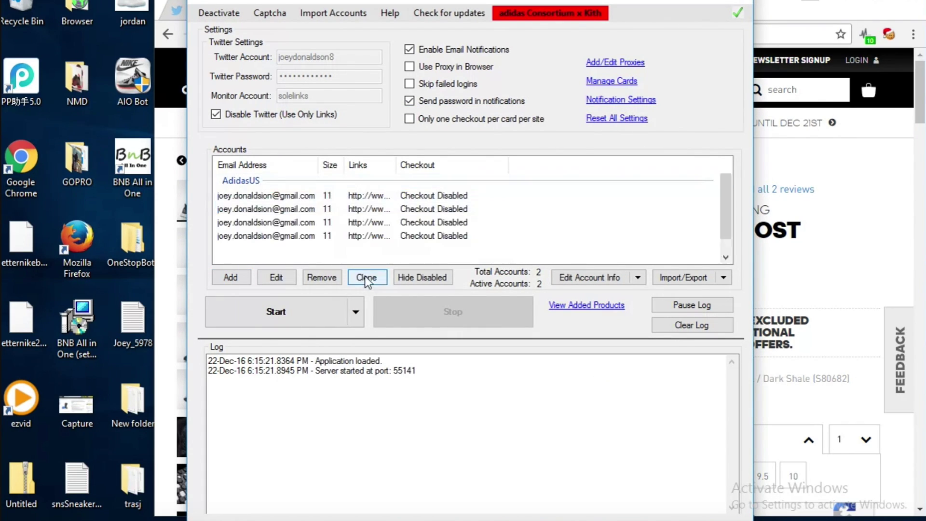
left_click(345, 181)
left_click(366, 277)
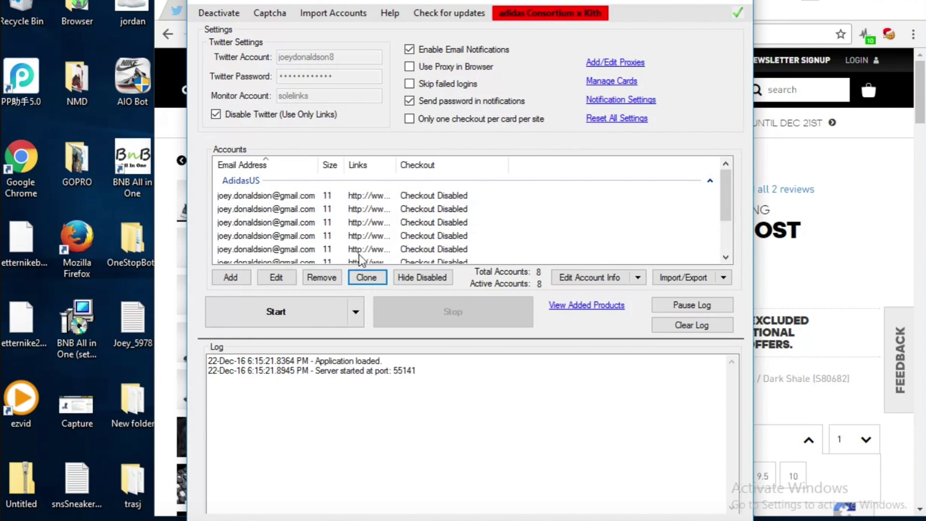
scroll(359, 260, "down", 1)
scroll(340, 217, "up", 1)
scroll(339, 216, "down", 1)
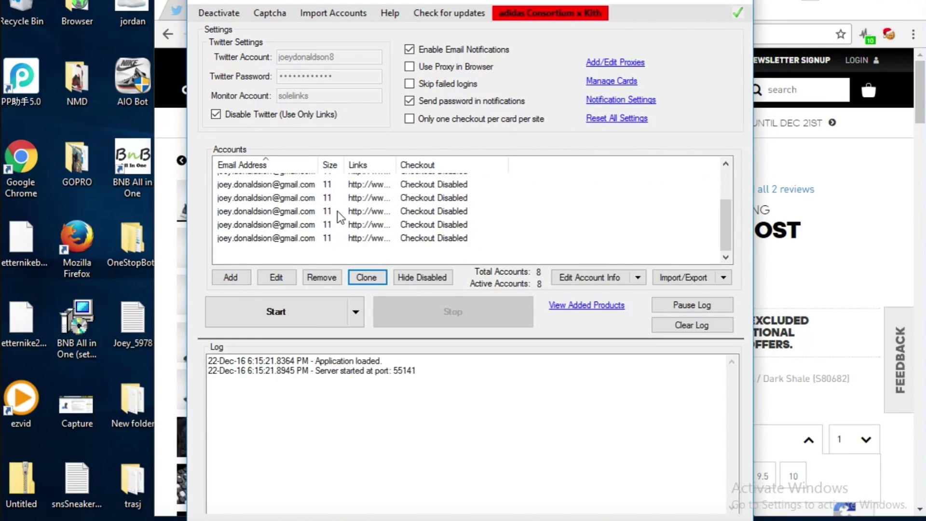
scroll(340, 217, "up", 1)
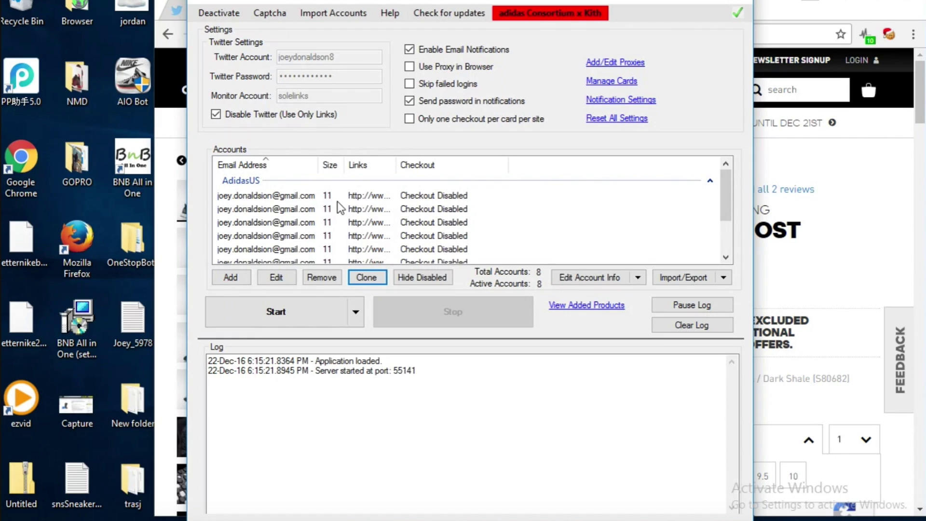
Clone the AdidasUS group again to reach 16 accounts and inspect one account's details
left_click(345, 181)
left_click(371, 278)
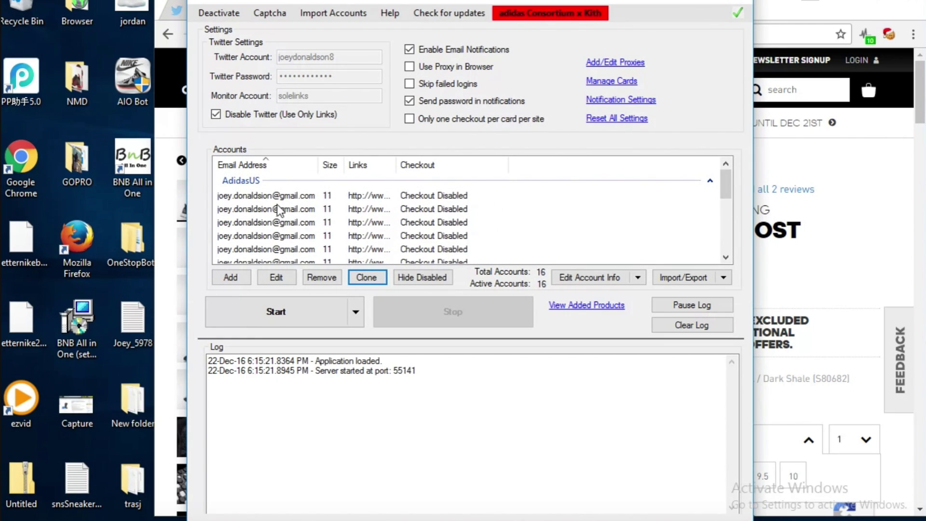
double_click(277, 208)
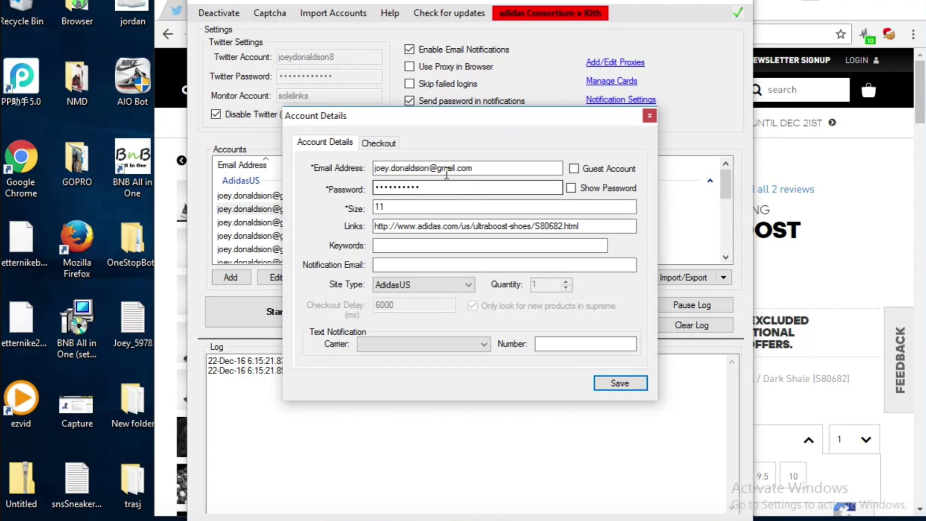
left_click(649, 116)
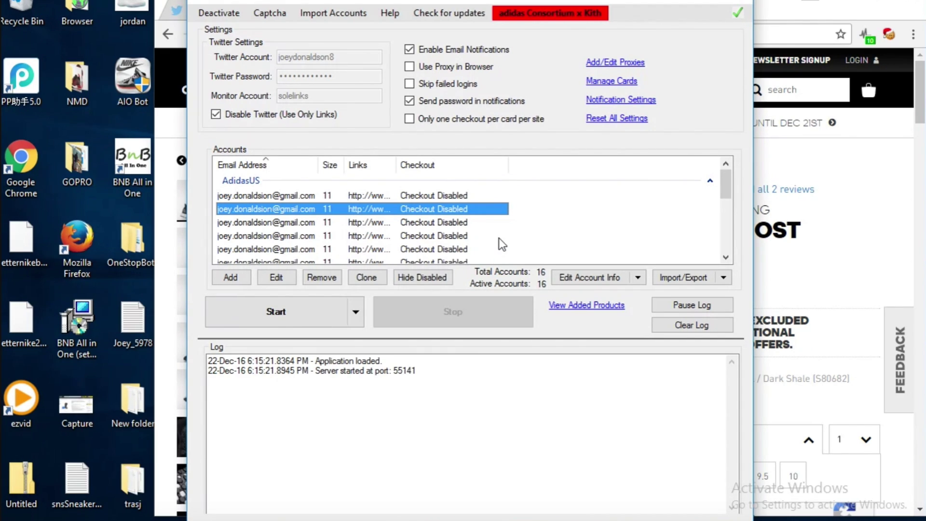
Hide disabled accounts and disable every account with Toggle Disable
scroll(482, 232, "down", 1)
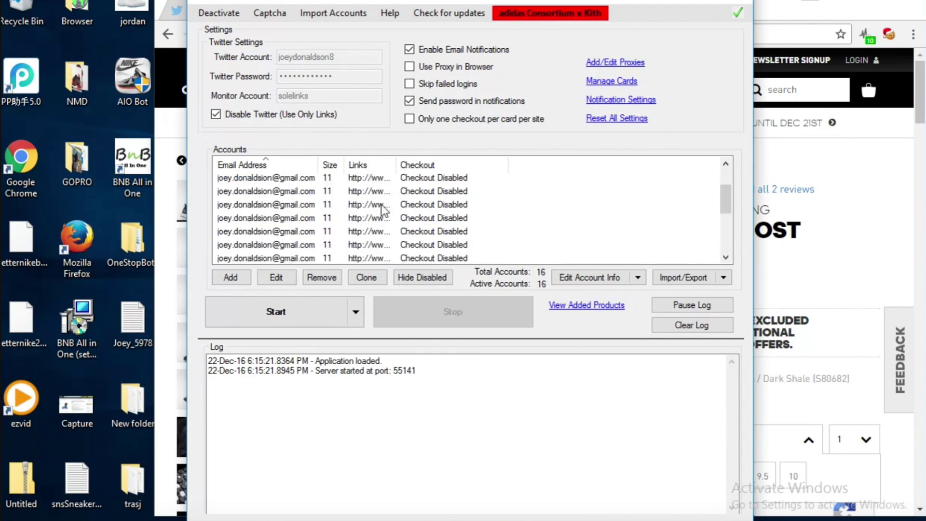
scroll(386, 208, "up", 1)
left_click(410, 277)
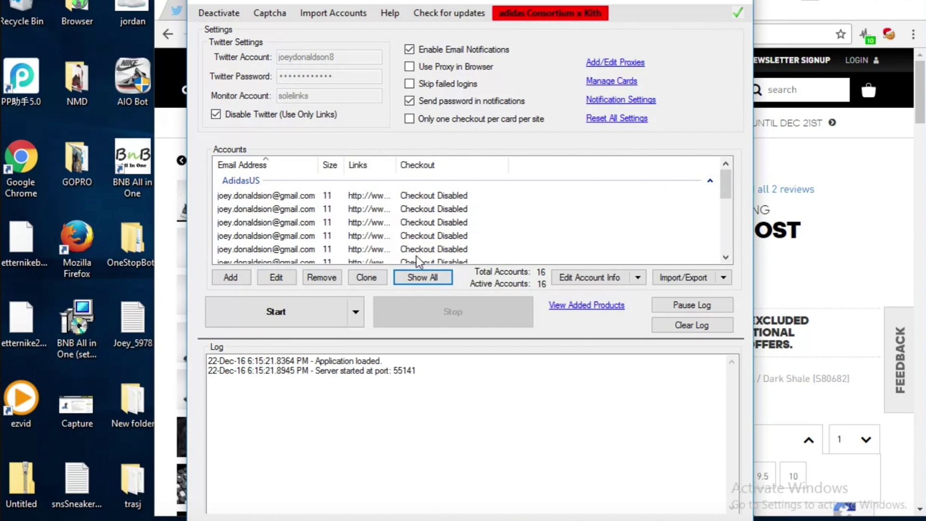
right_click(348, 227)
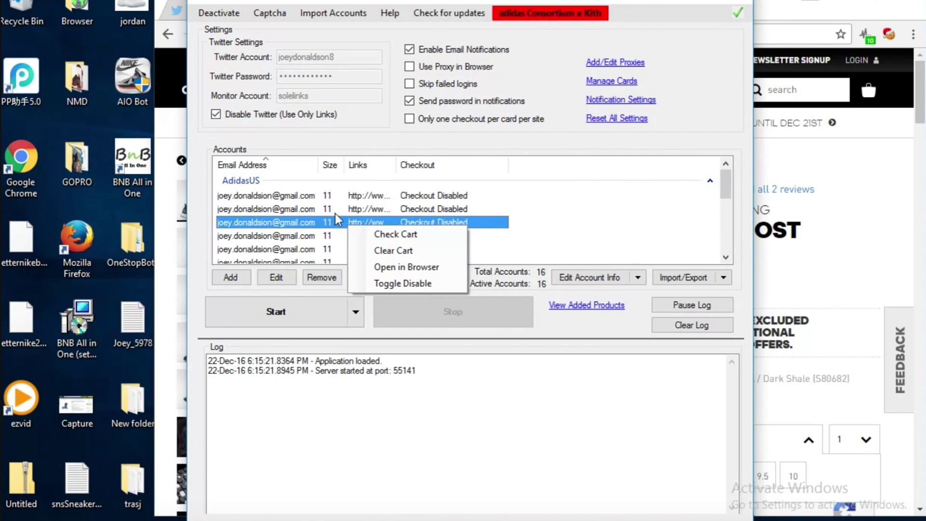
left_click(389, 282)
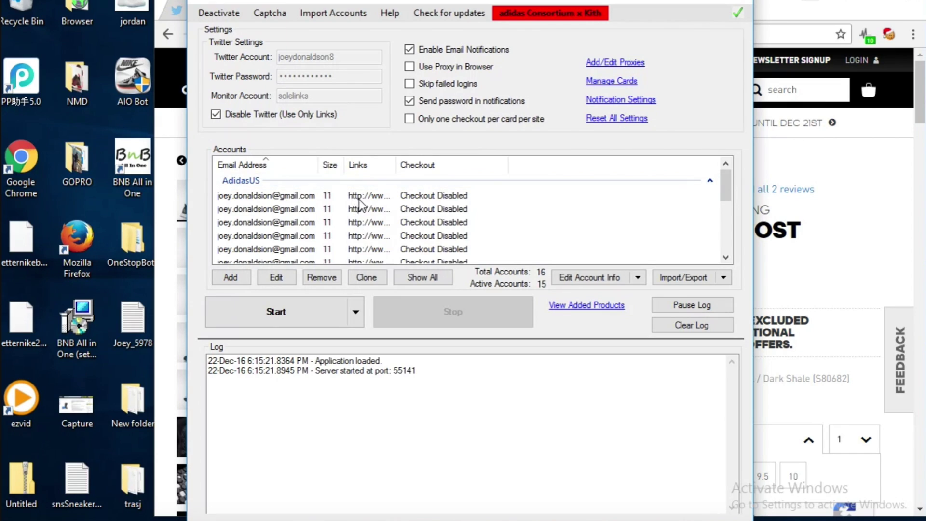
key("ctrl+a")
right_click(375, 212)
left_click(401, 278)
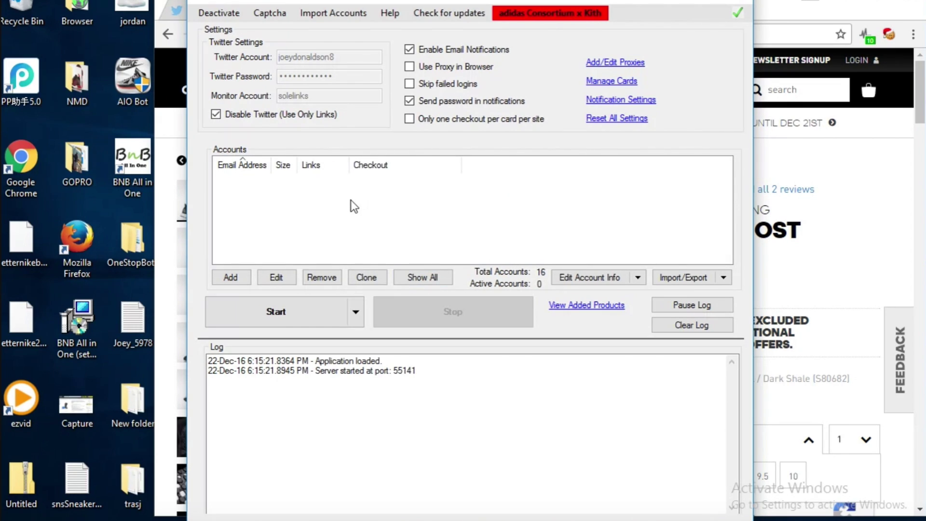
Show disabled accounts again and re-enable all 16 AdidasUS accounts, then glance at Account Details
left_click(433, 280)
scroll(408, 241, "down", 1)
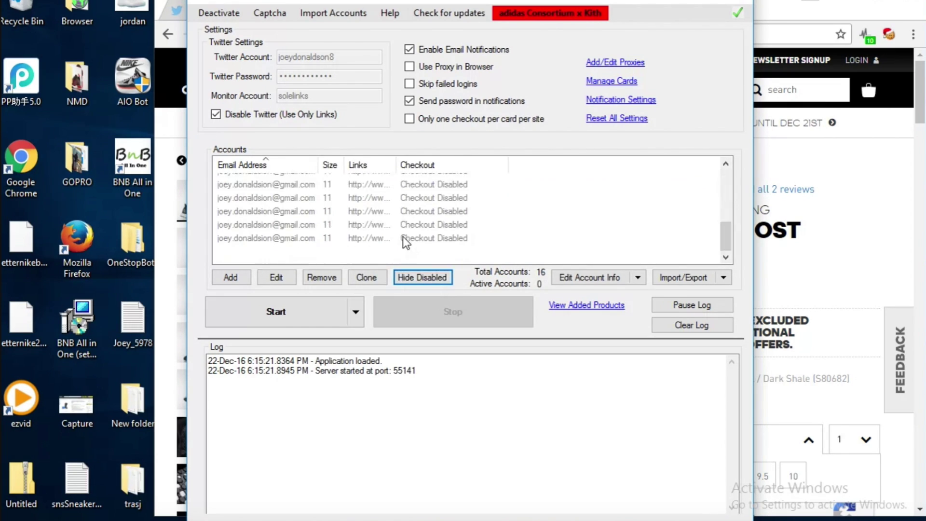
scroll(386, 219, "up", 1)
left_click(376, 179)
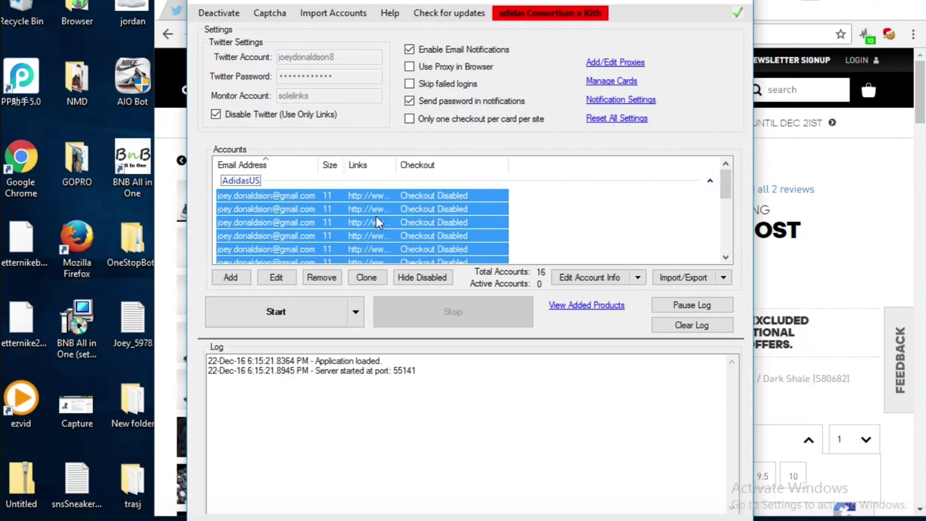
right_click(376, 217)
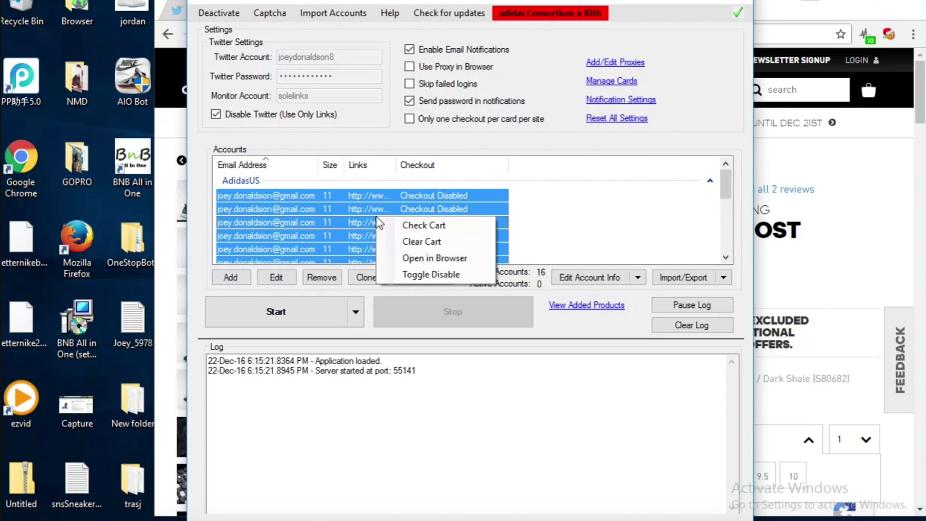
left_click(408, 274)
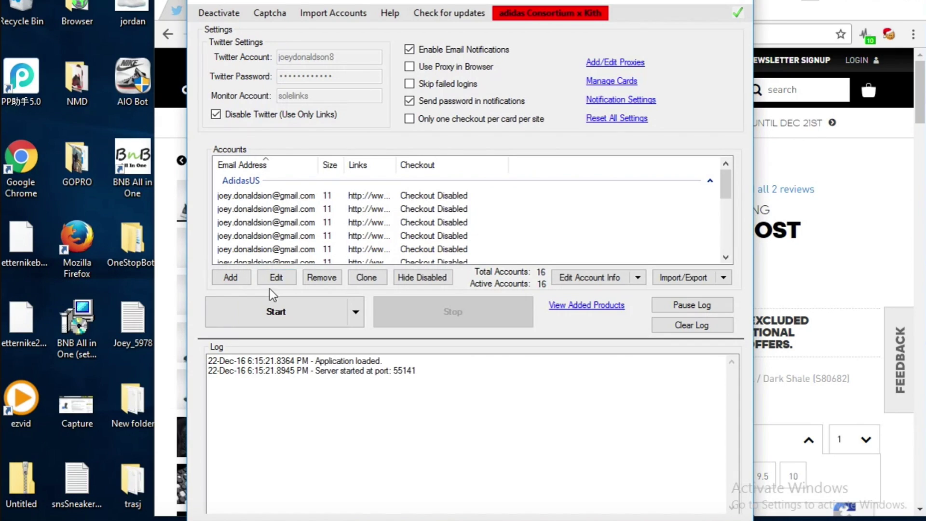
left_click(285, 275)
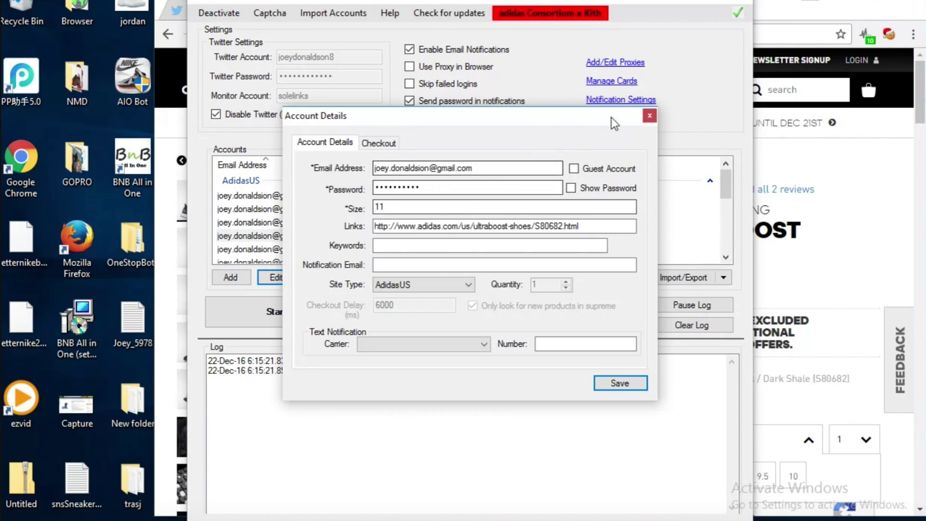
left_click(650, 116)
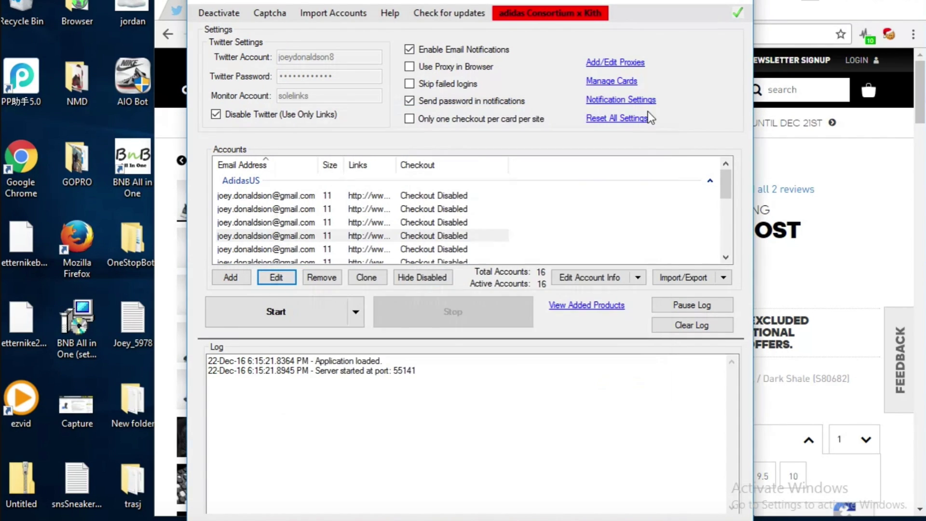
Enable Use Proxy in Browser and Skip failed logins, leaving one checkout per card per site off
left_click(440, 67)
left_click(470, 85)
left_click(496, 120)
left_click(432, 117)
left_click(430, 175)
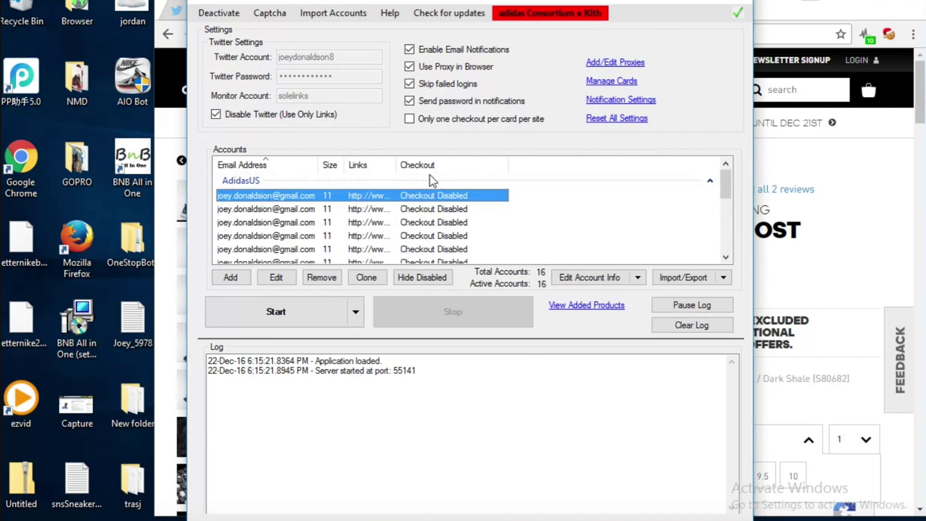
left_click(438, 182)
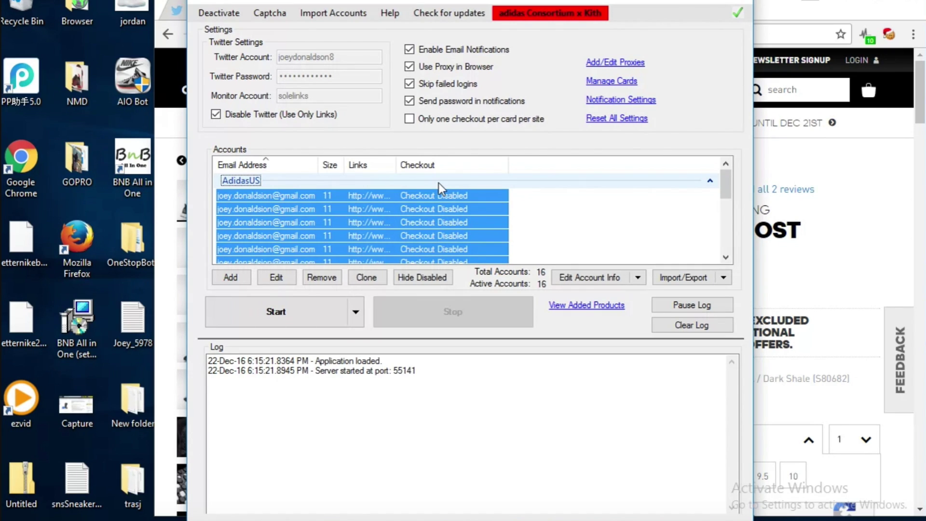
left_click(433, 197)
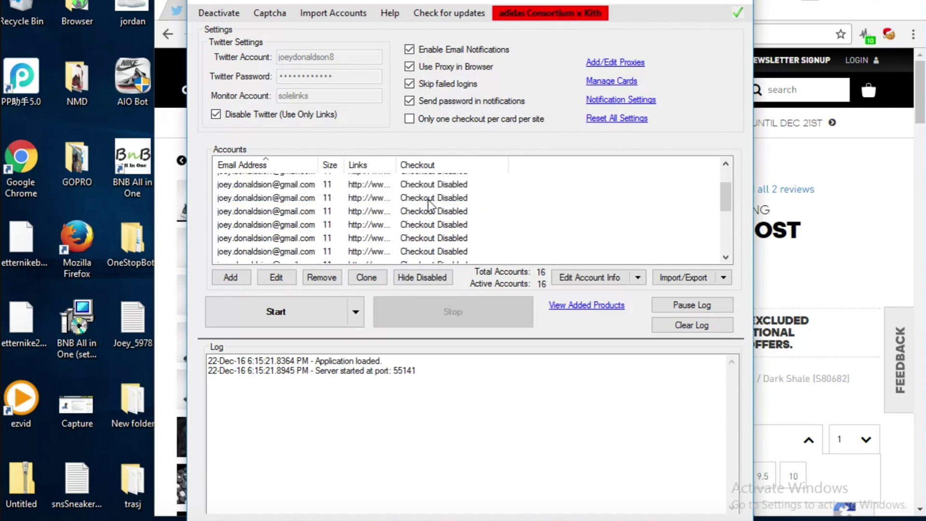
left_click(431, 211)
left_click(425, 236)
scroll(424, 236, "down", 1)
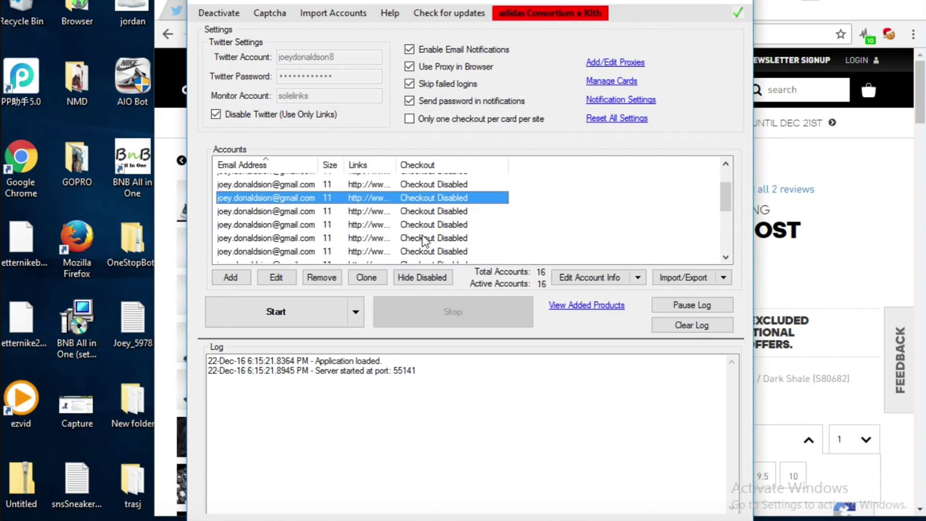
left_click(435, 211)
left_click(438, 223)
scroll(448, 203, "up", 2)
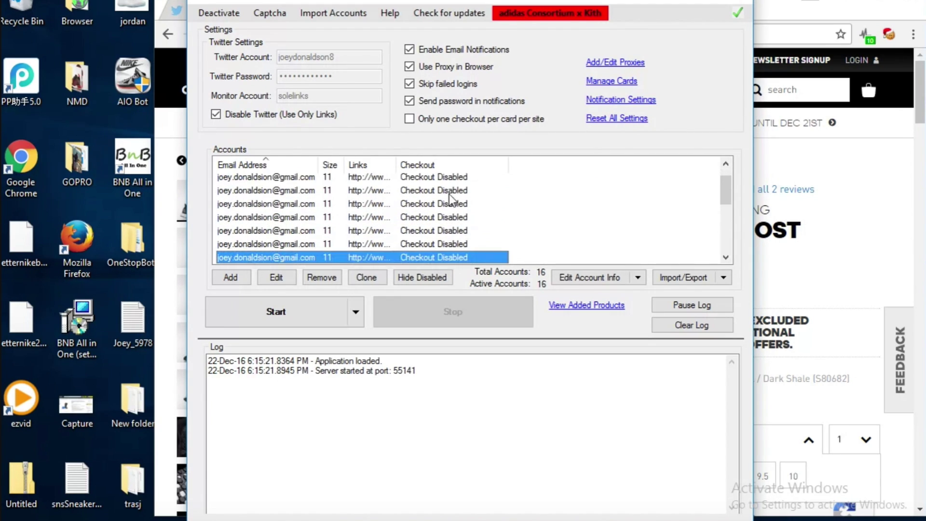
left_click(450, 196)
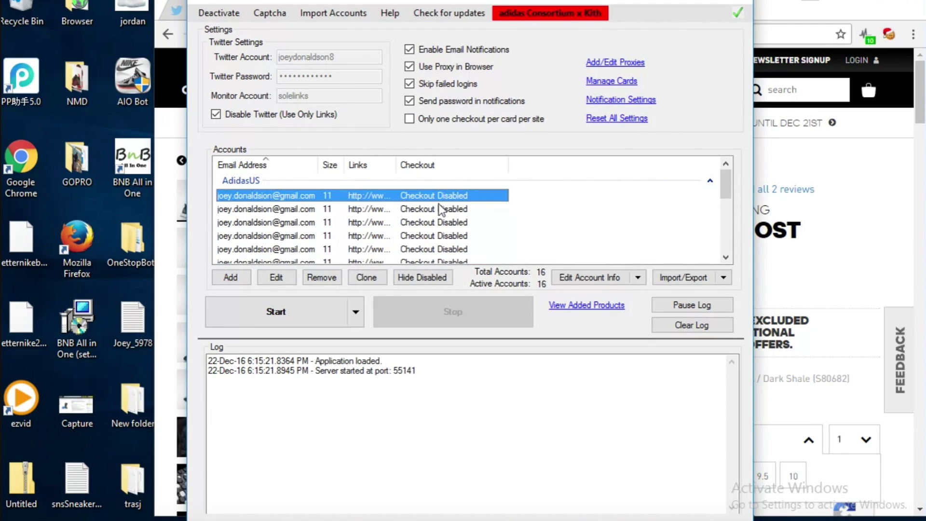
left_click(440, 208)
left_click(431, 223)
left_click(377, 196)
left_click(371, 211)
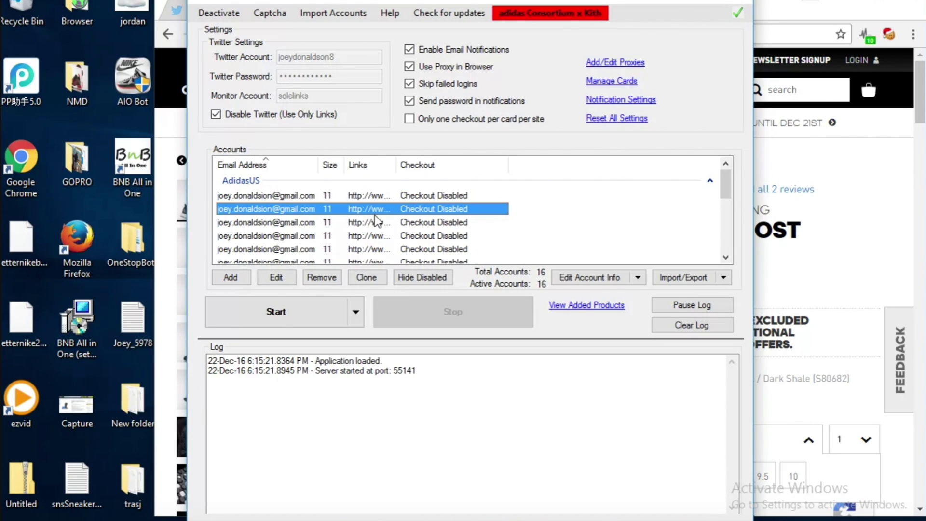
left_click(374, 224)
left_click(383, 237)
scroll(391, 224, "down", 5)
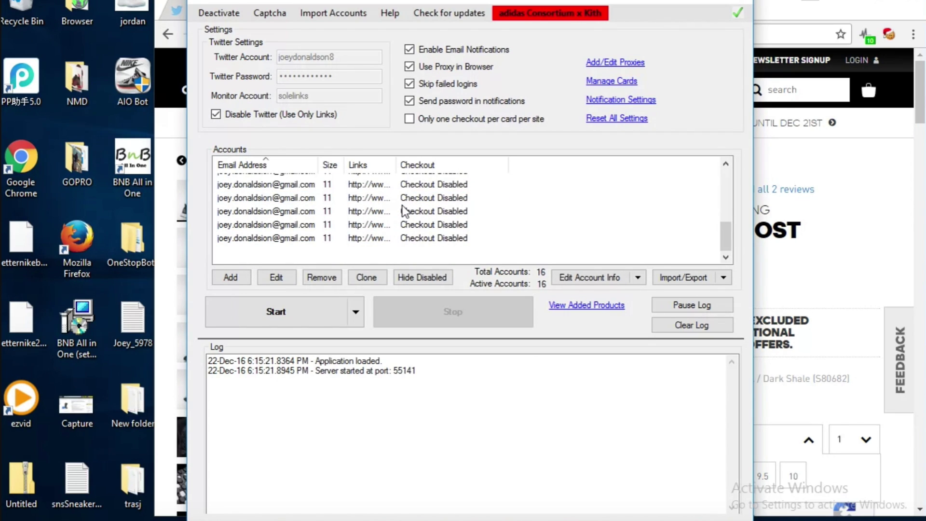
scroll(402, 205, "up", 5)
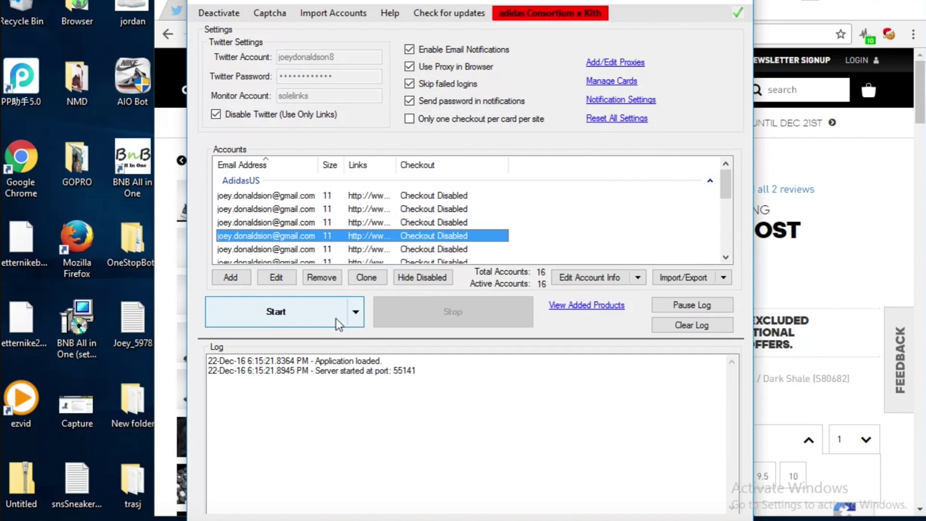
left_click(303, 307)
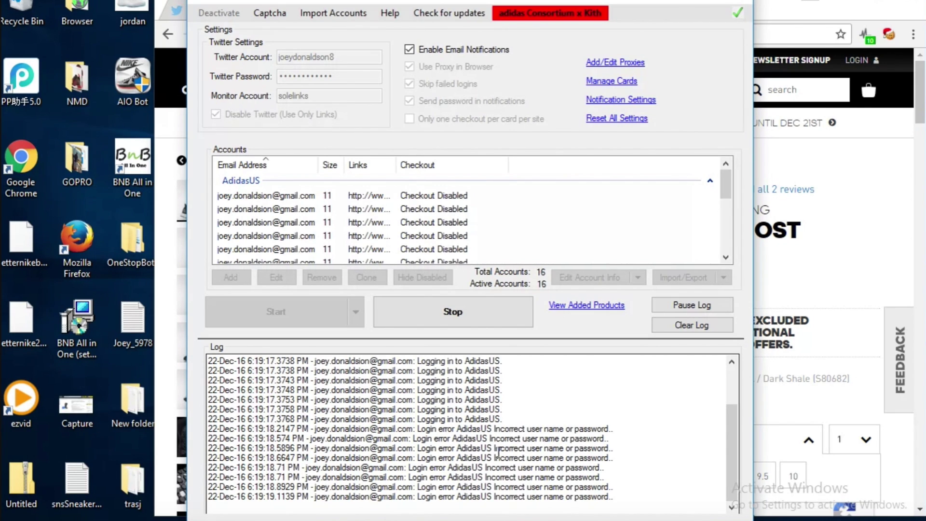
Stop the bot and restart it with a scheduled start of December 22, 2016
left_click(473, 312)
left_click(357, 311)
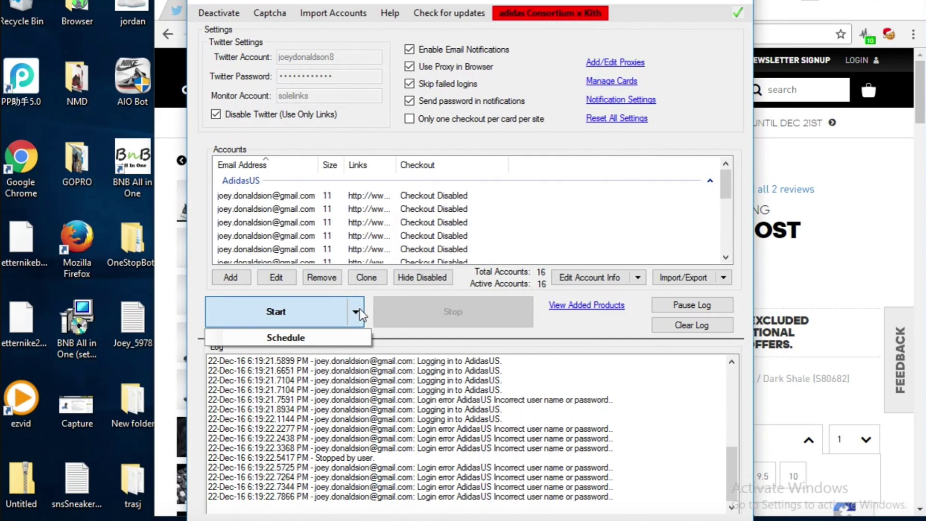
left_click(333, 336)
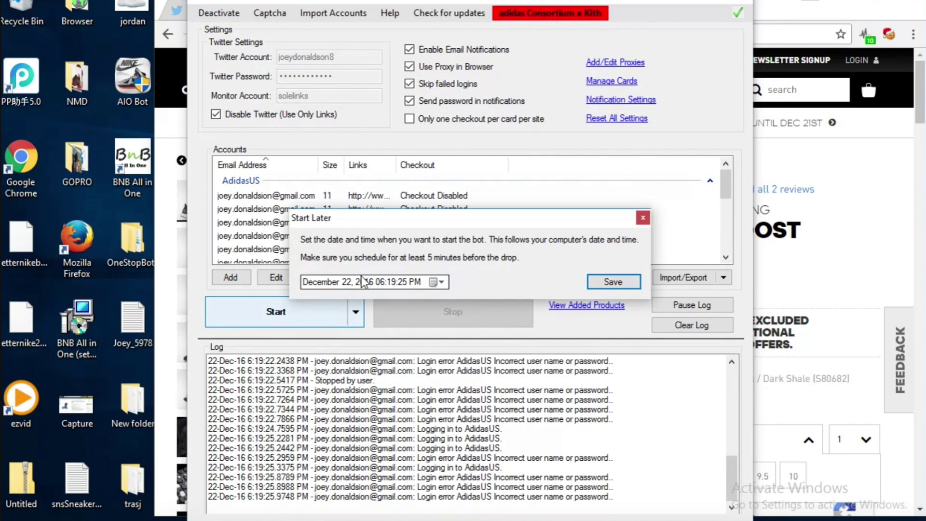
left_click(402, 282)
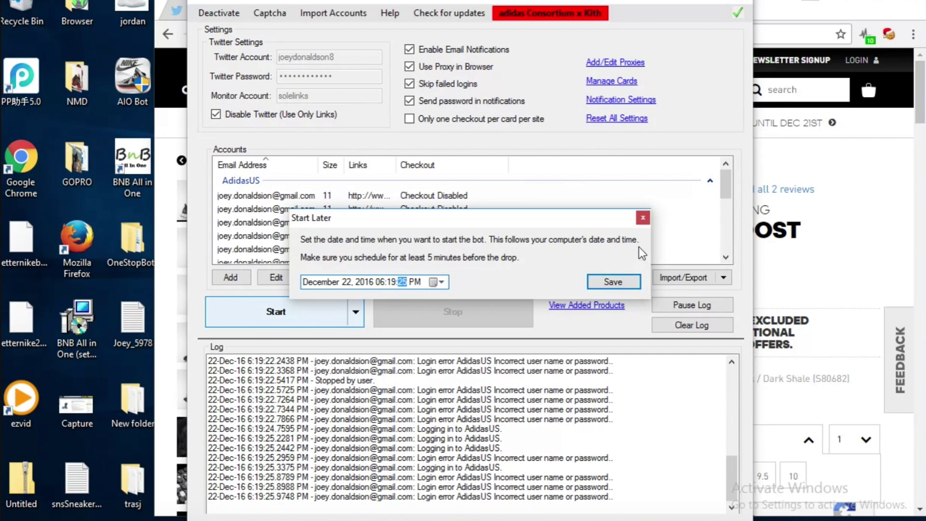
left_click(611, 282)
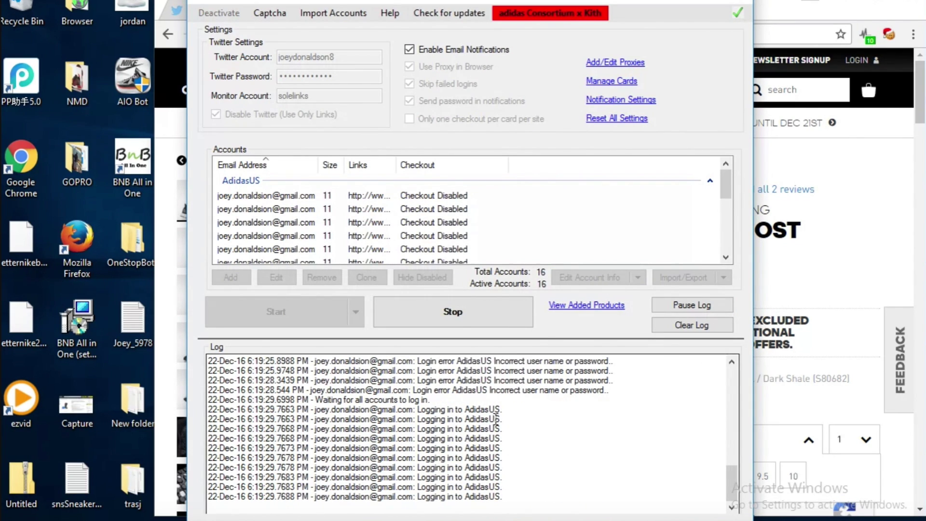
Clear and pause the log, then look over the Added Products list
left_click(688, 327)
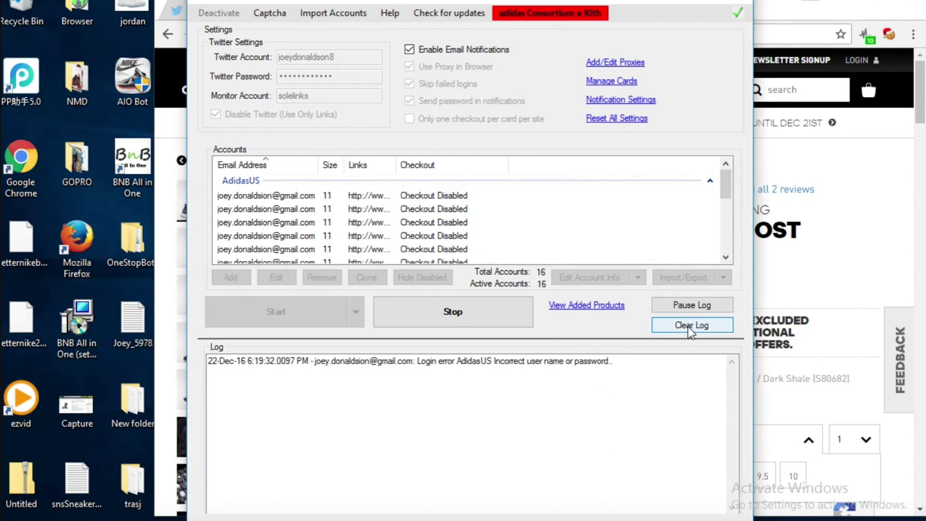
left_click(688, 326)
left_click(692, 305)
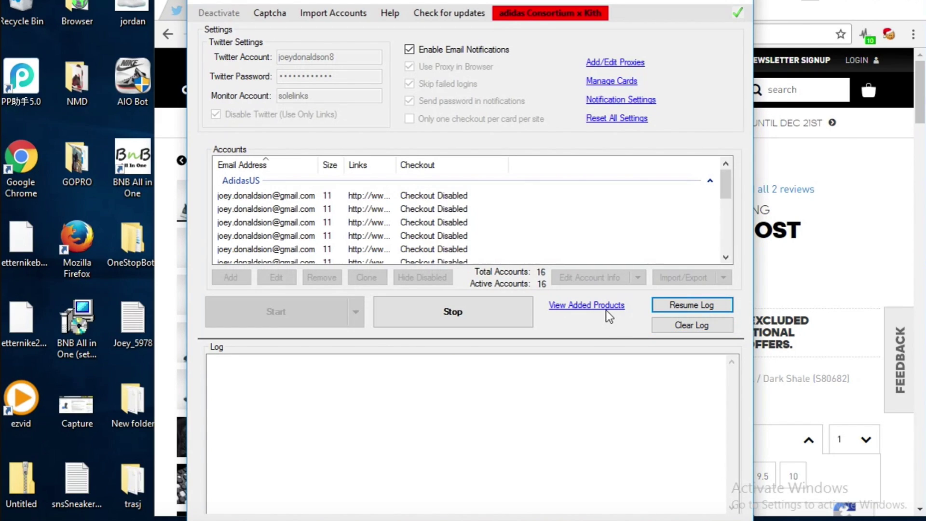
left_click(554, 306)
left_click(559, 123)
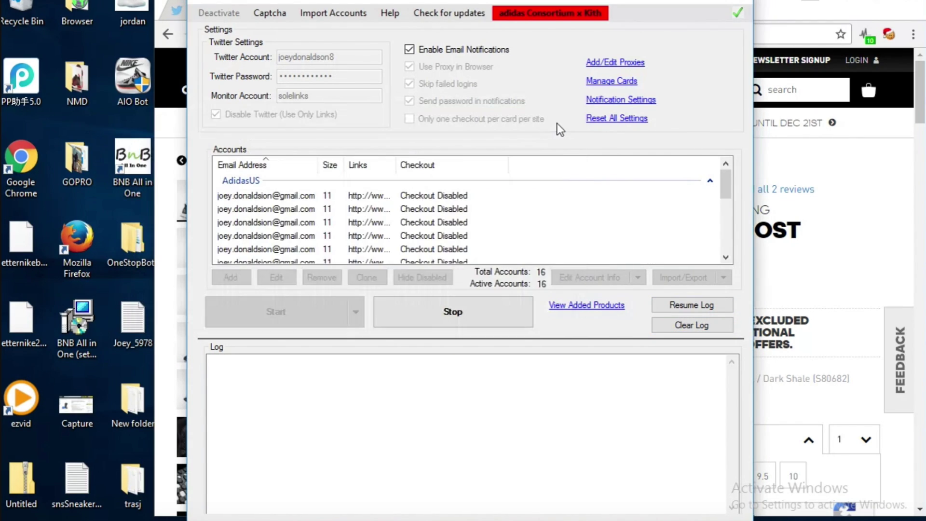
Glance at the import options, then briefly open and close Notepad
left_click(329, 13)
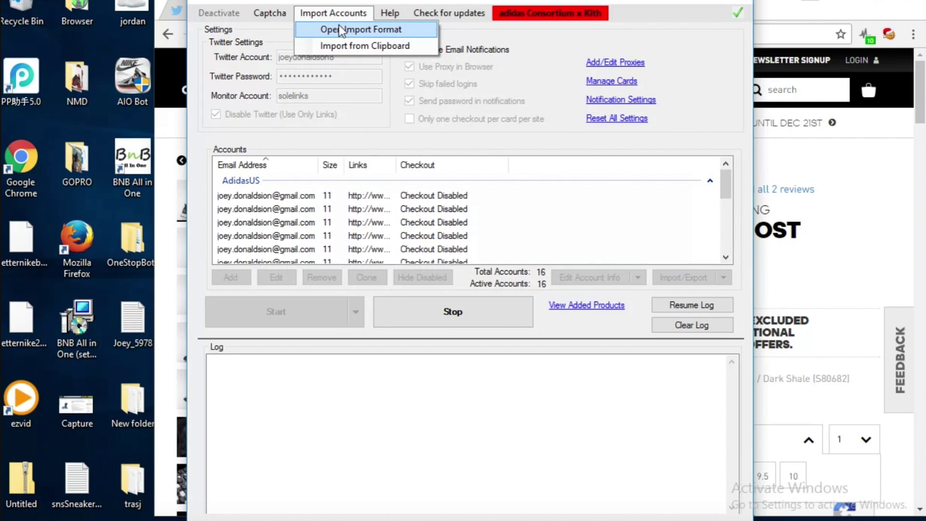
left_click(388, 179)
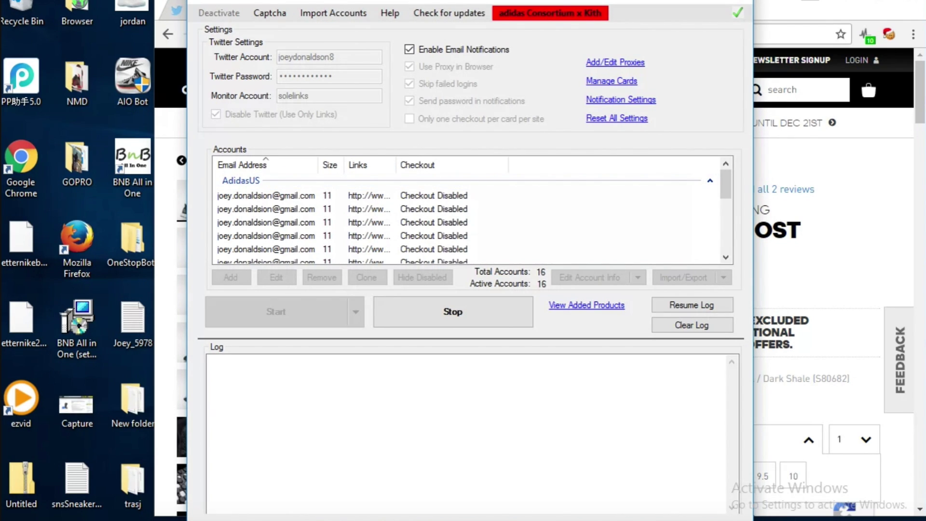
key("super")
type("note")
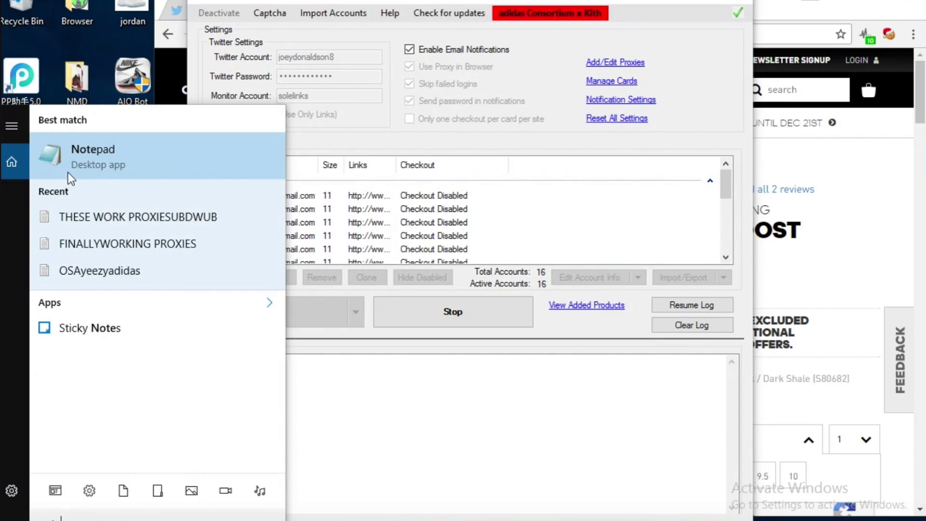
left_click(76, 171)
left_click(116, 51)
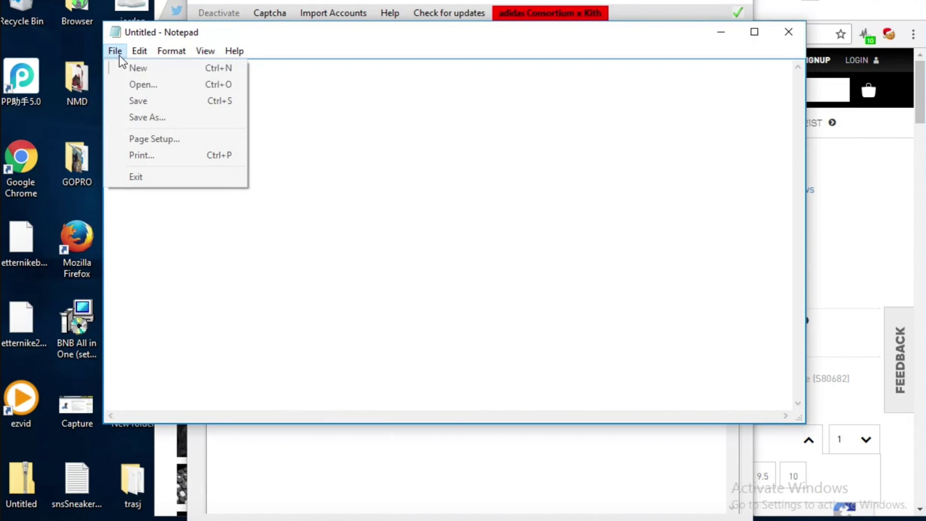
left_click(790, 32)
Stop the bot and delete all the AdidasUS accounts
left_click(387, 181)
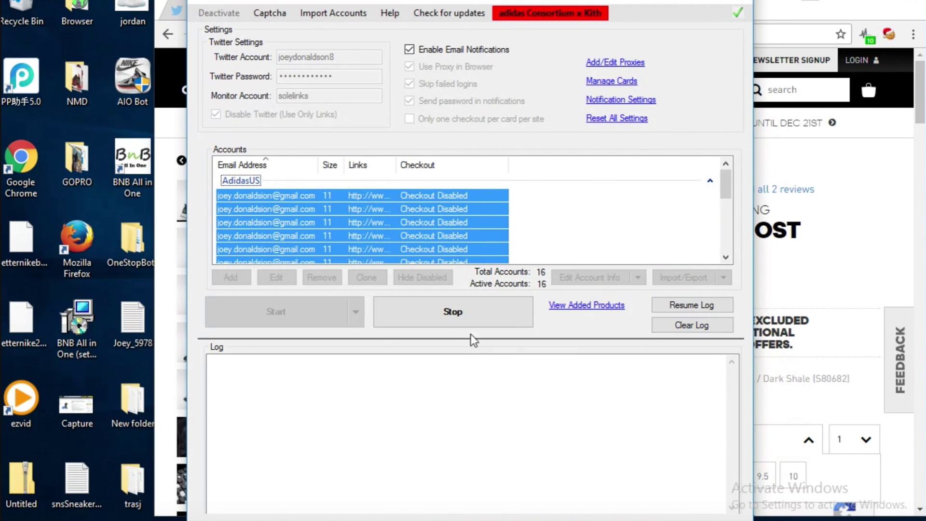
left_click(461, 308)
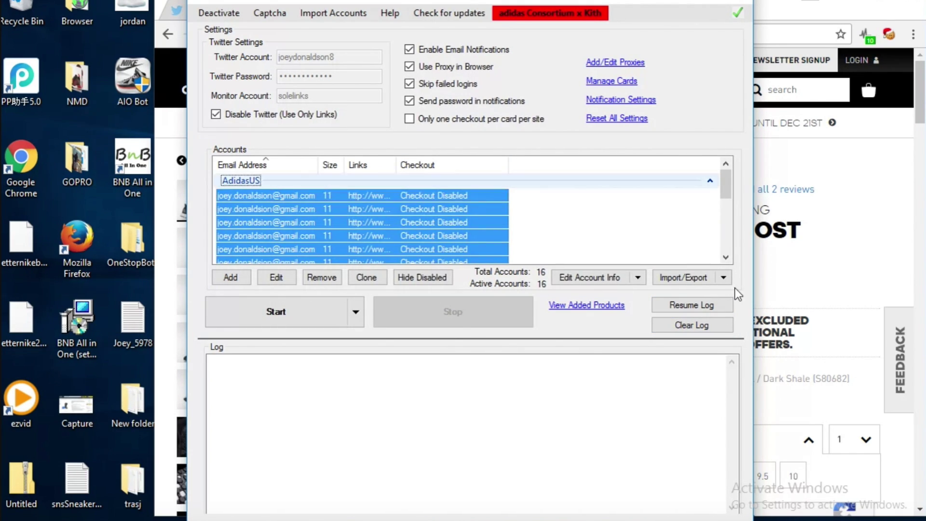
left_click(724, 278)
mouse_move(709, 310)
mouse_move(752, 328)
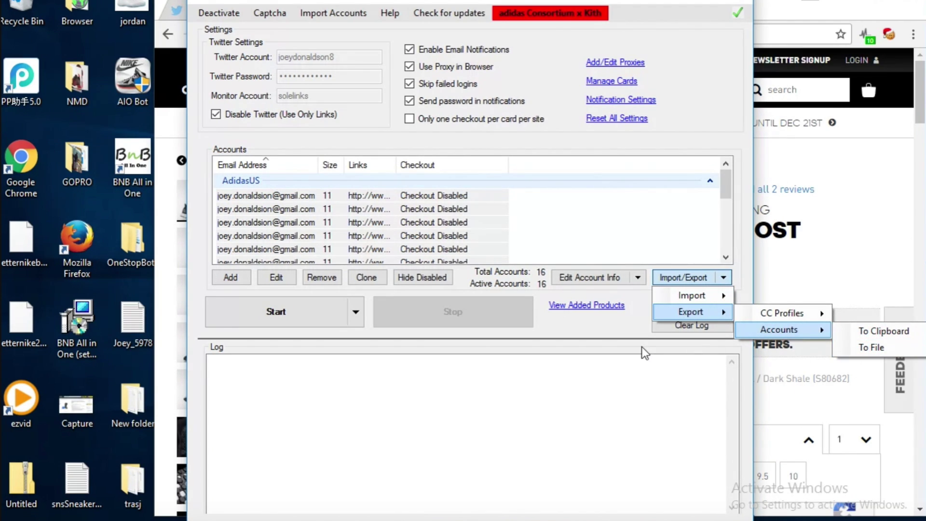
left_click(597, 319)
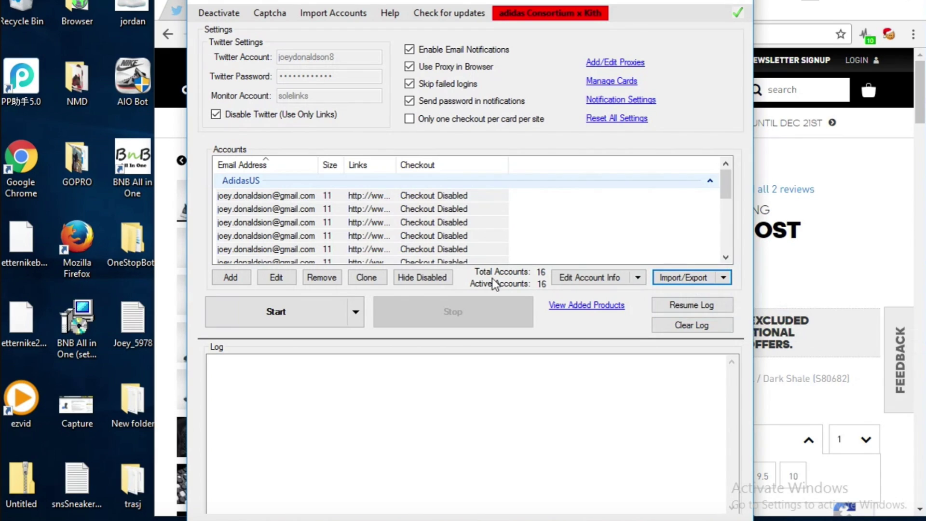
left_click(361, 180)
left_click(322, 277)
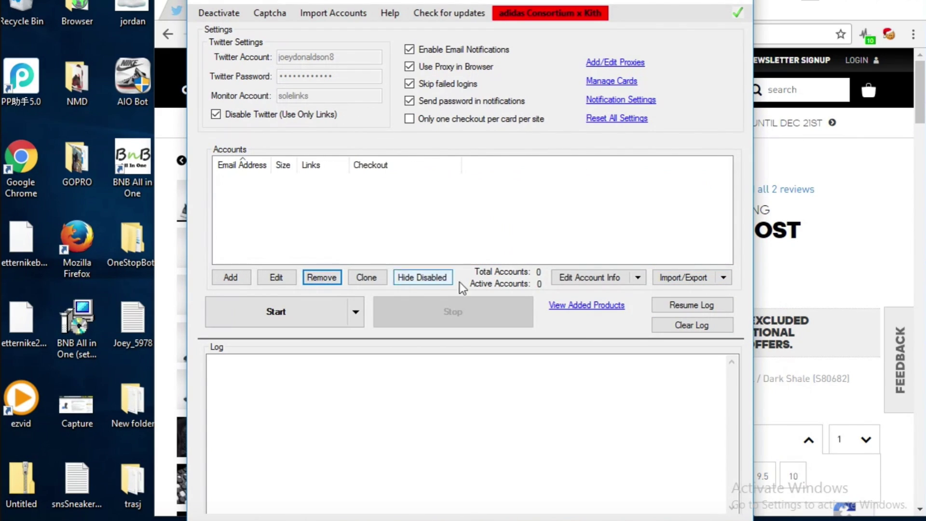
Import accounts from the 'eastbay banned' file
left_click(723, 278)
mouse_move(720, 295)
mouse_move(771, 314)
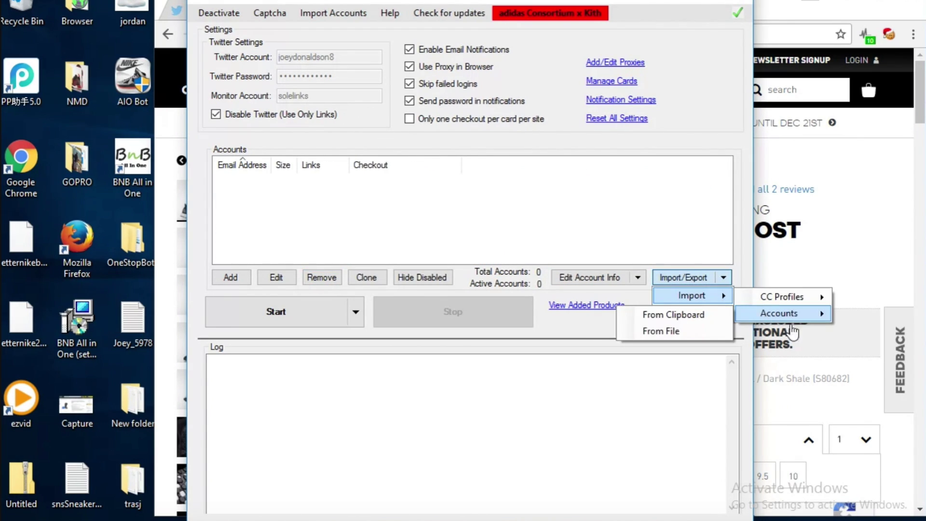
left_click(668, 332)
left_click(416, 203)
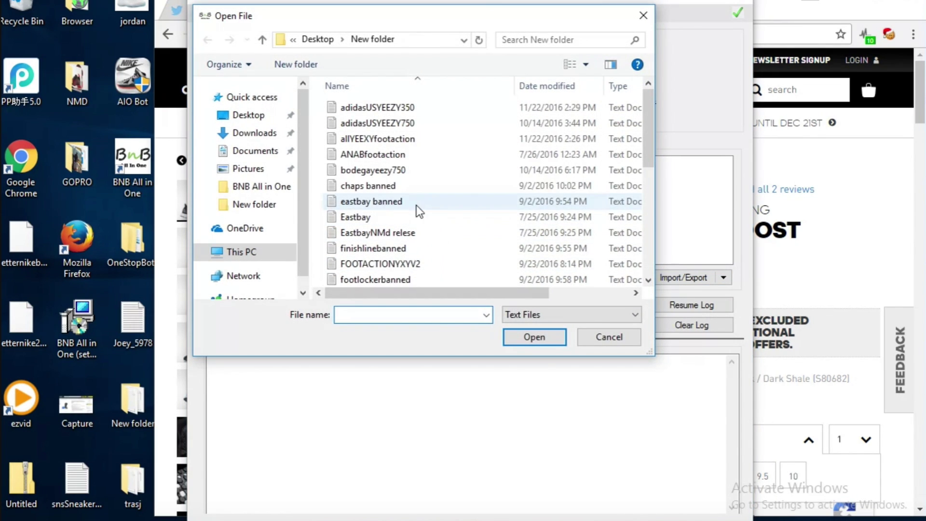
left_click(535, 333)
left_click(506, 314)
scroll(499, 241, "down", 3)
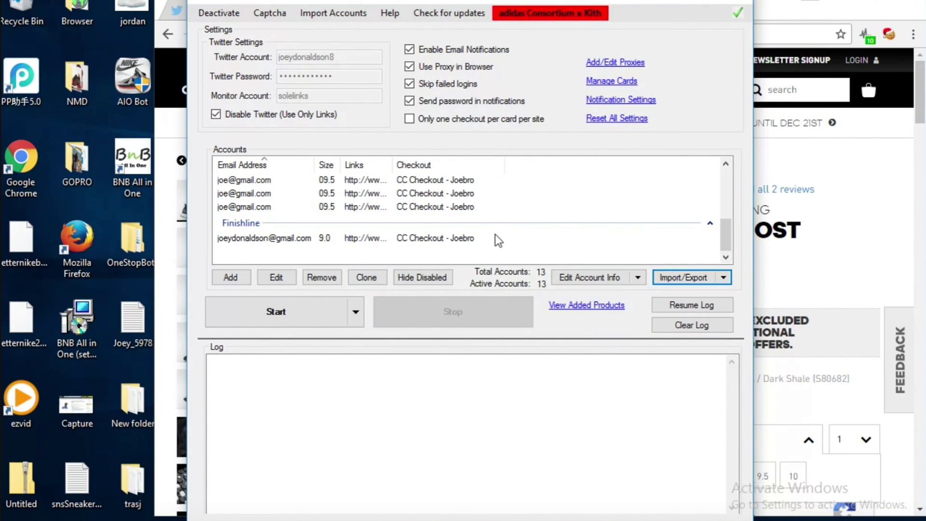
scroll(500, 241, "up", 3)
scroll(473, 227, "down", 3)
scroll(451, 218, "up", 5)
Remove the imported Eastbay and Finishline accounts so the list is empty
left_click(417, 193)
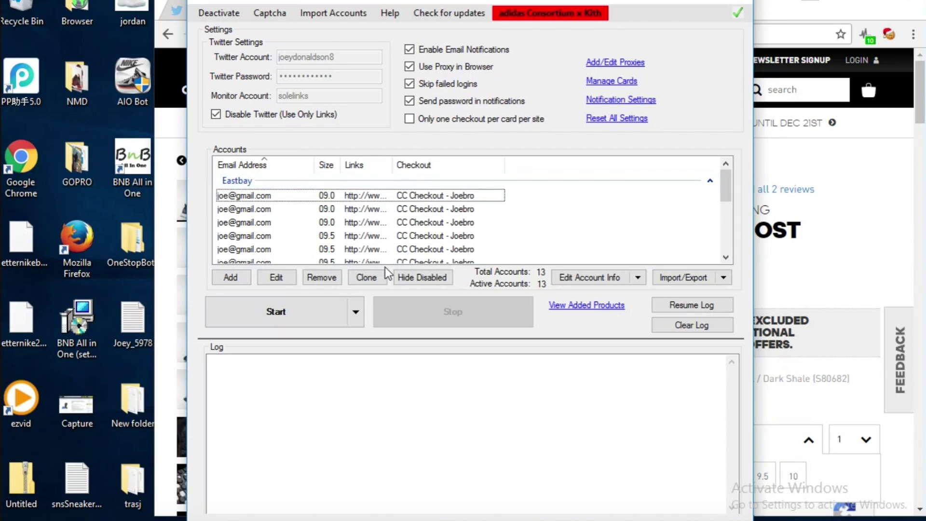
left_click(385, 255, "shift")
left_click(322, 277)
left_click(343, 195)
left_click(321, 277)
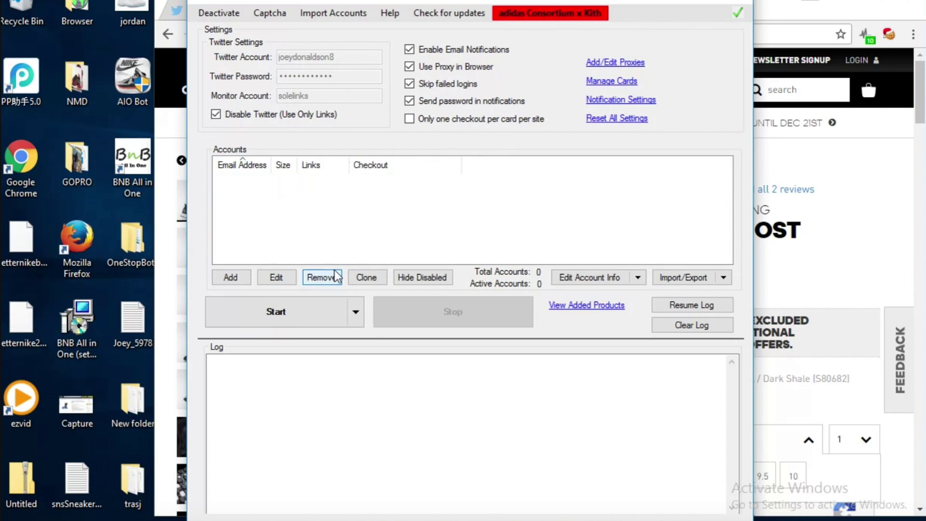
left_click(268, 14)
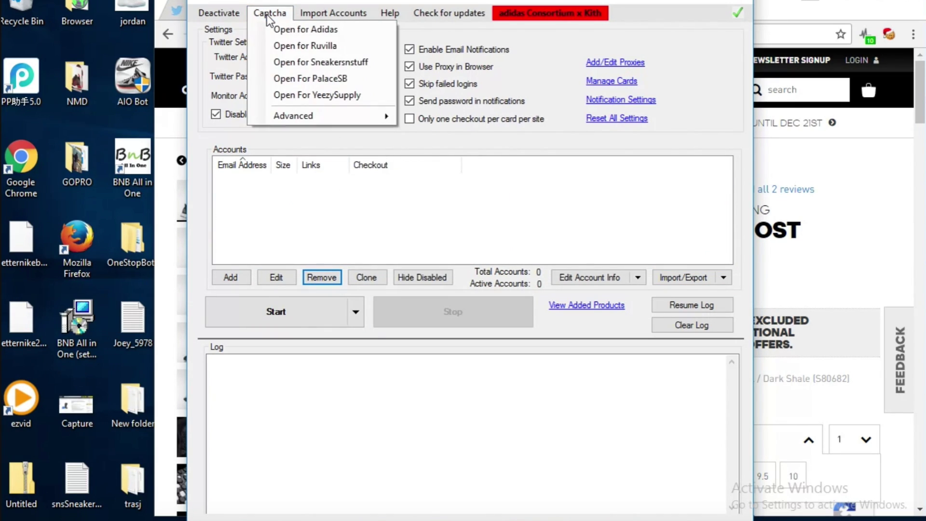
left_click(306, 29)
left_click(269, 13)
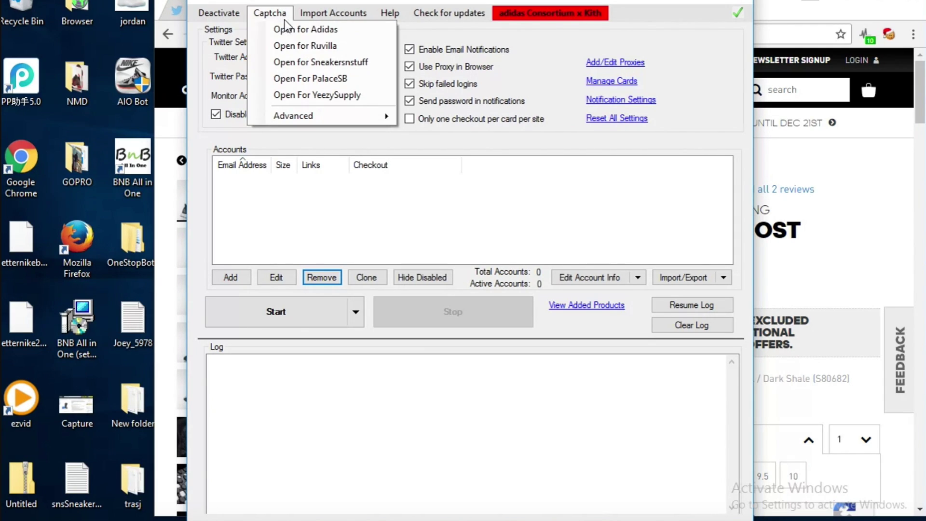
left_click(311, 45)
left_click(771, 161)
scroll(719, 435, "down", 5)
scroll(719, 435, "down", 2)
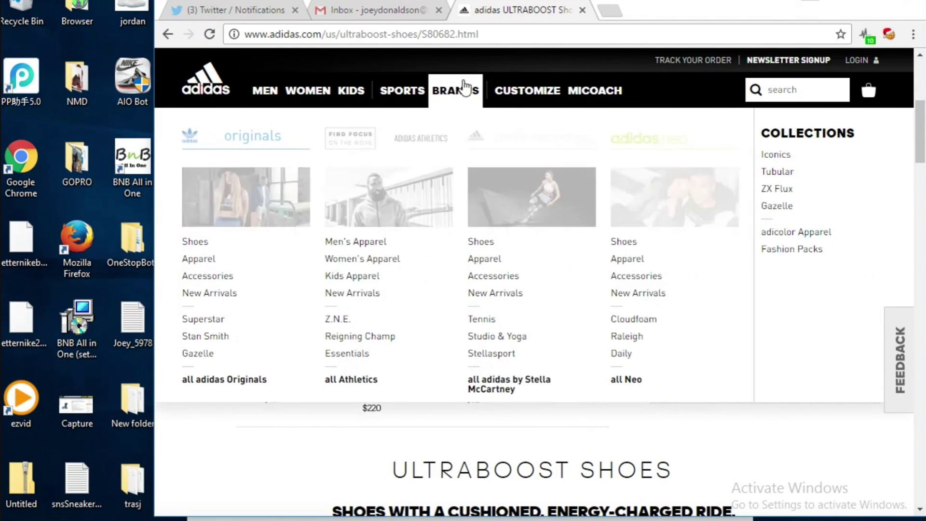
key("alt+Tab")
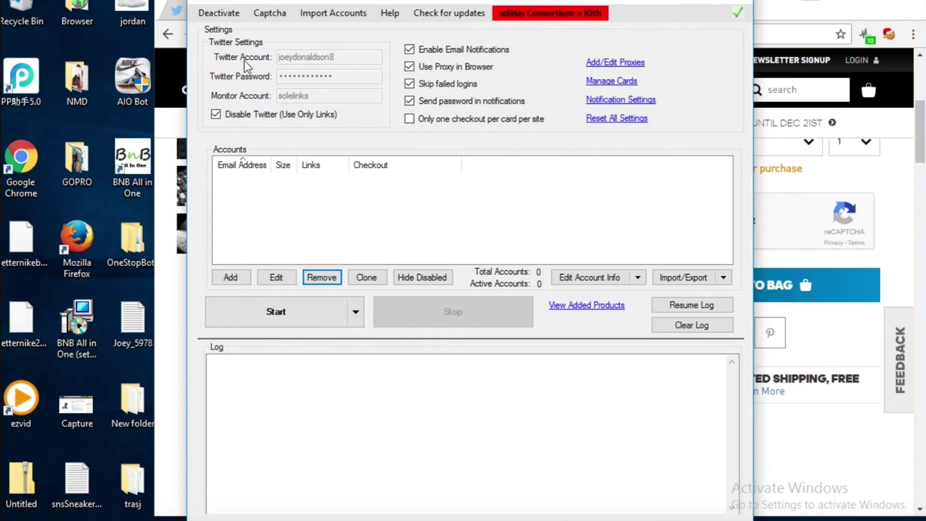
left_click(276, 15)
left_click(286, 27)
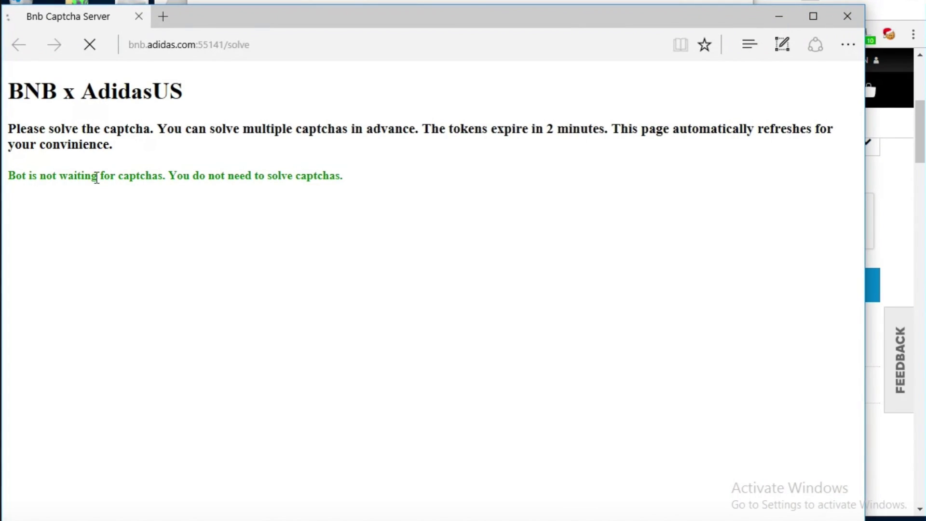
left_click_drag(200, 6, 255, 0)
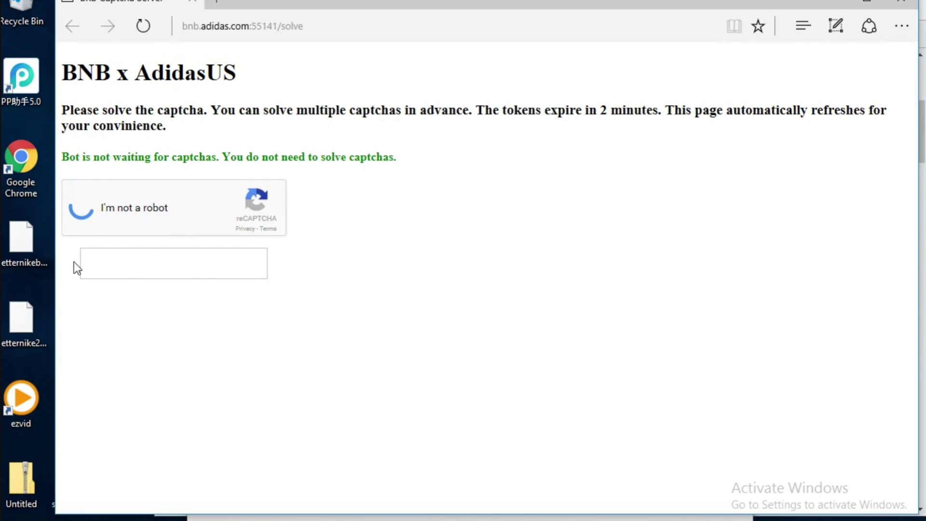
left_click(867, 2)
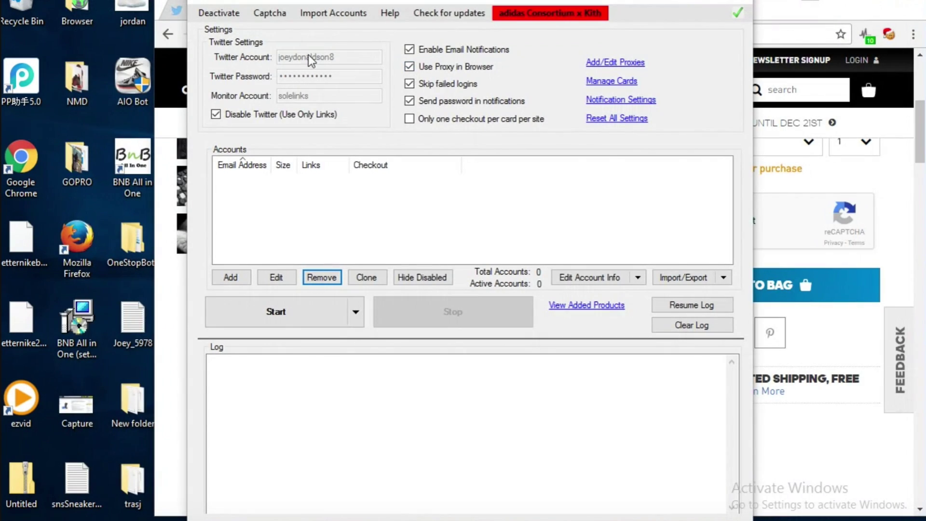
left_click(284, 14)
mouse_move(298, 118)
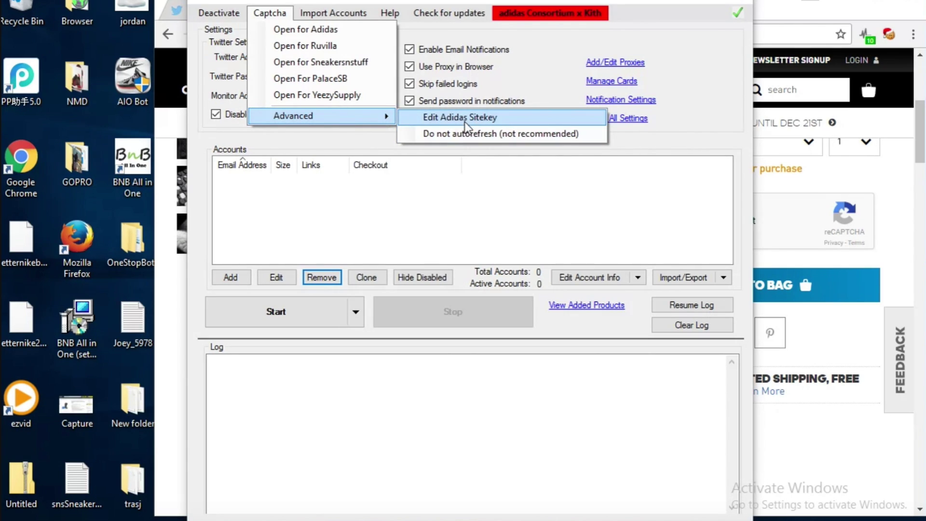
left_click(332, 136)
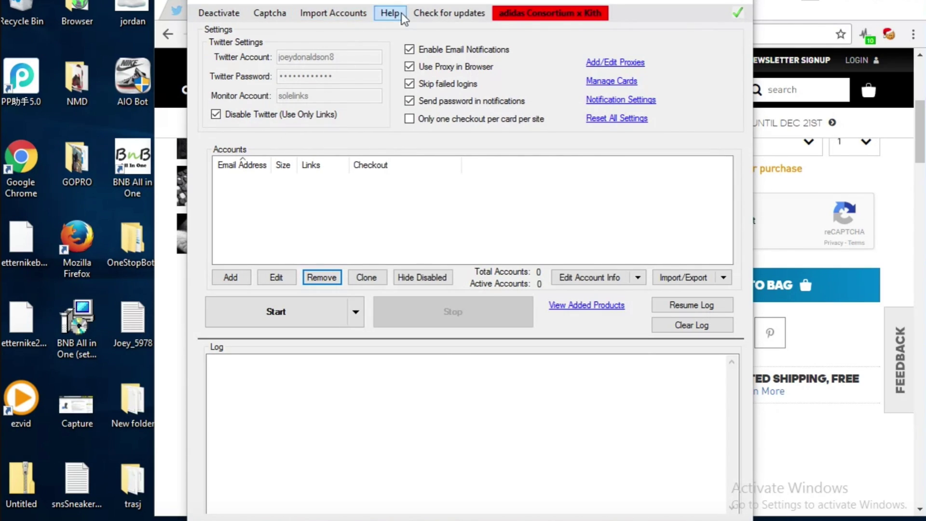
View and close the NJ Sneaks Early Links page in Edge, then check for bot updates
left_click(389, 15)
left_click(408, 33)
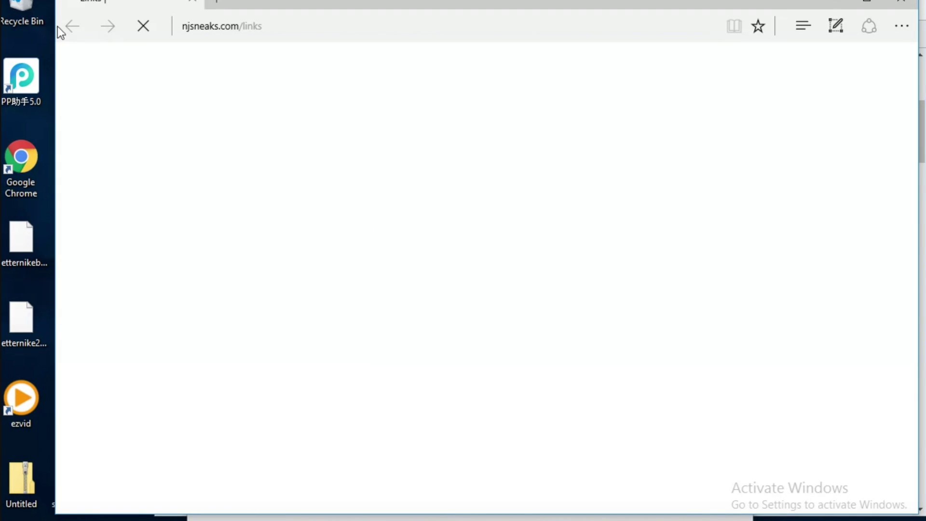
mouse_move(772, 4)
left_mouse_down()
mouse_move(737, 45)
mouse_move(770, 20)
left_mouse_up()
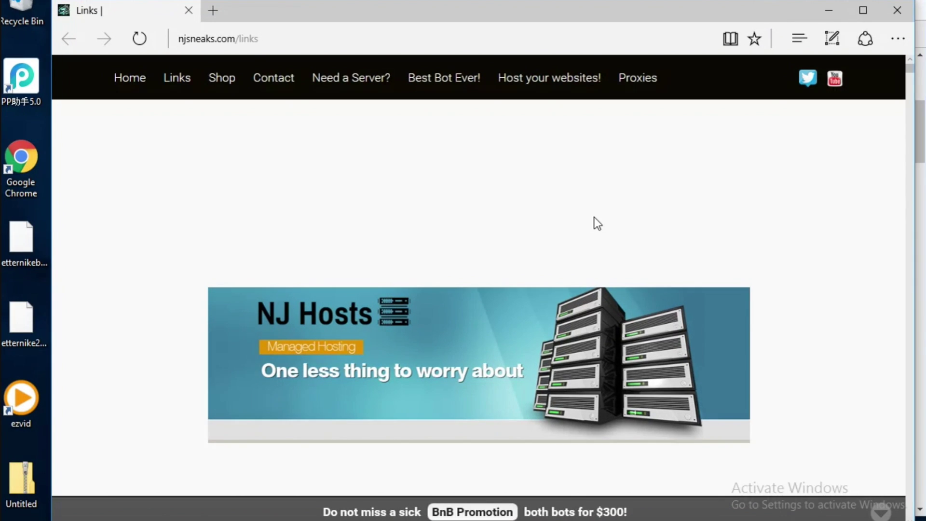
left_click(898, 9)
left_click(478, 13)
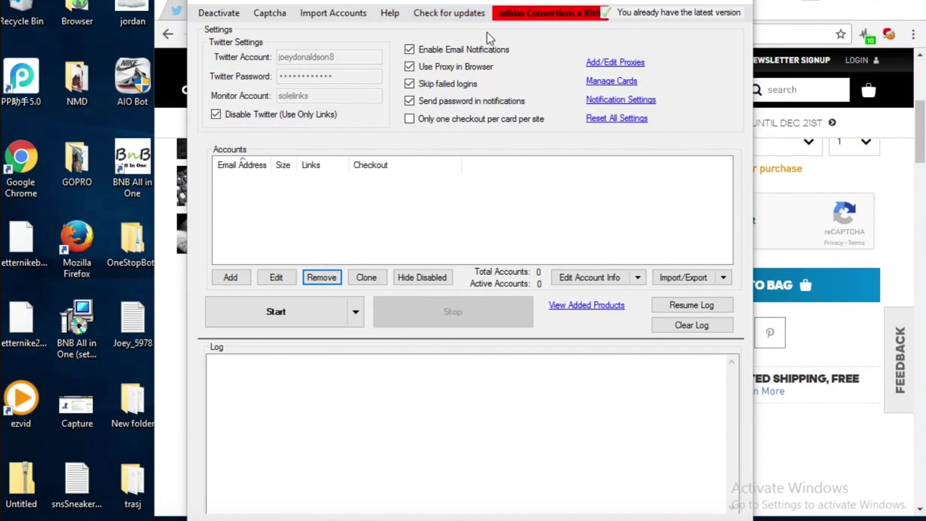
left_click(527, 14)
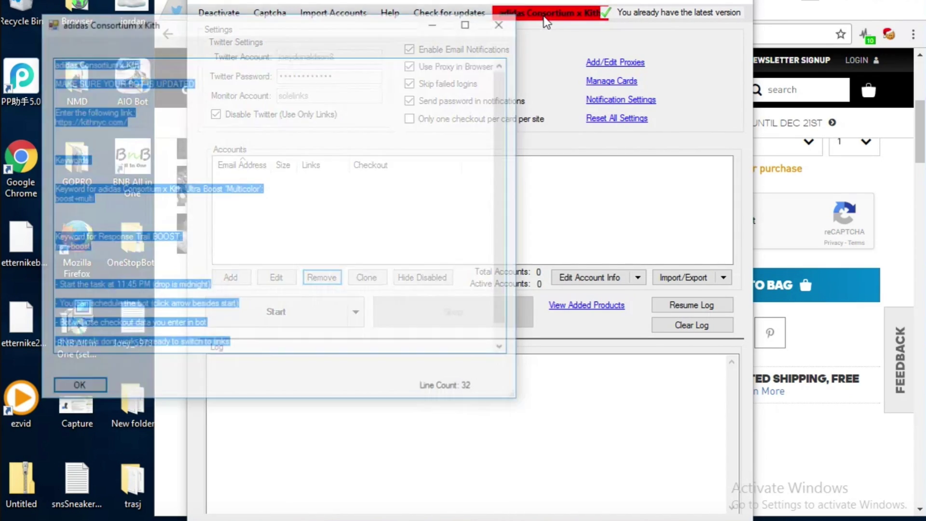
left_click(342, 169)
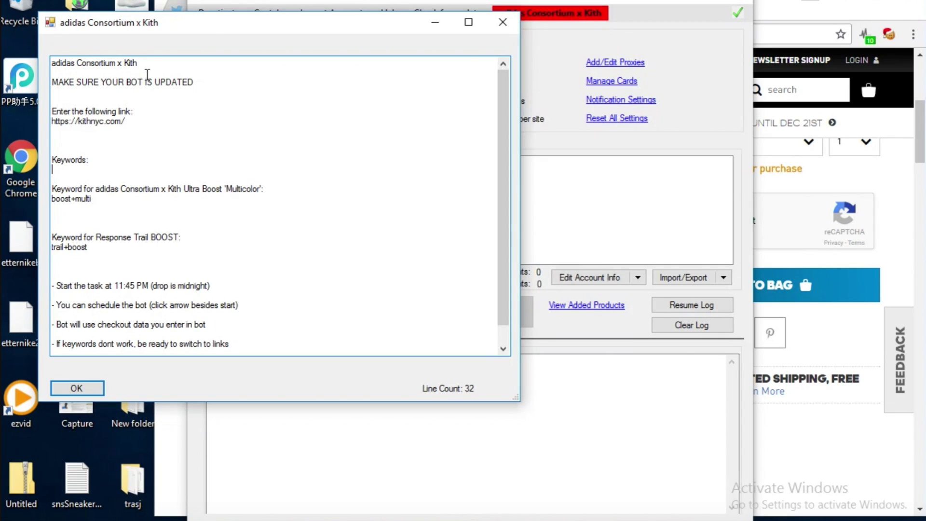
scroll(124, 96, "down", 1)
scroll(124, 97, "up", 1)
left_click_drag(91, 199, 40, 188)
left_click(109, 207)
scroll(110, 207, "down", 1)
scroll(110, 207, "up", 1)
scroll(209, 234, "down", 1)
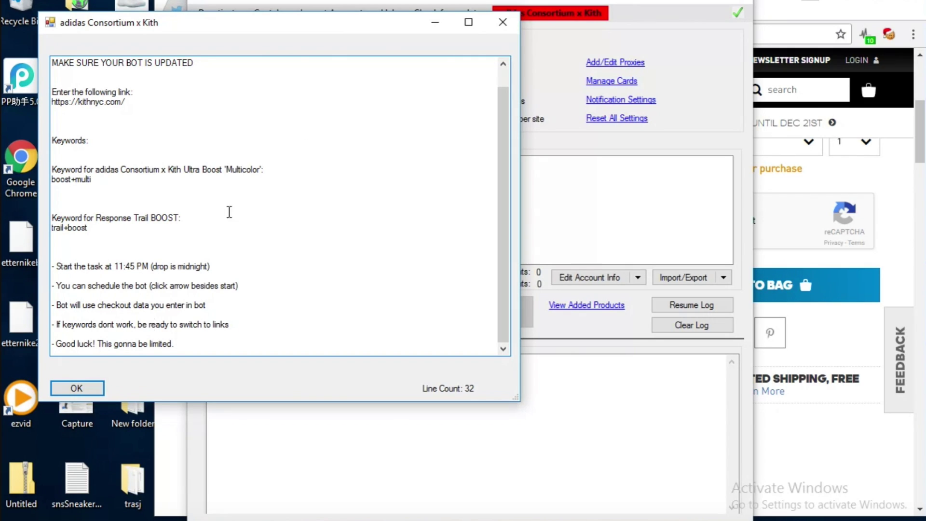
left_click(502, 23)
left_click(231, 277)
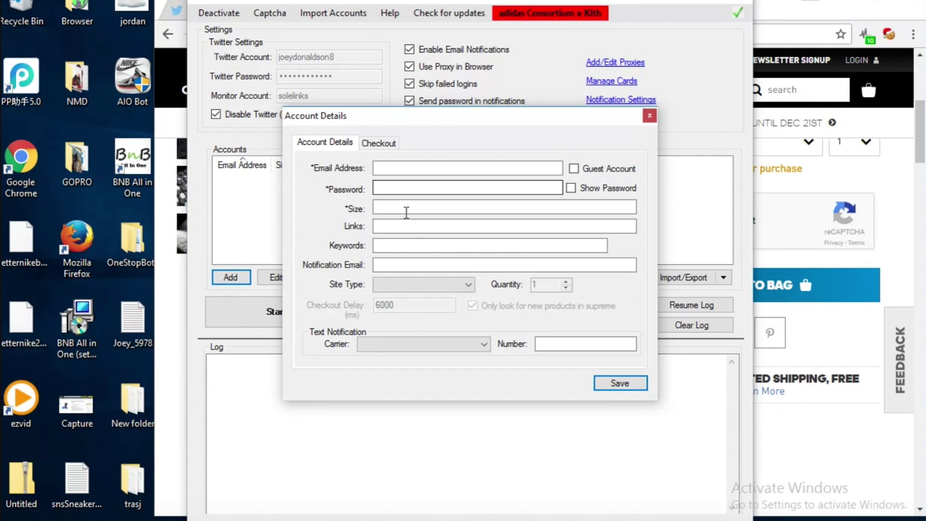
left_click(468, 285)
left_click_drag(472, 120, 457, 229)
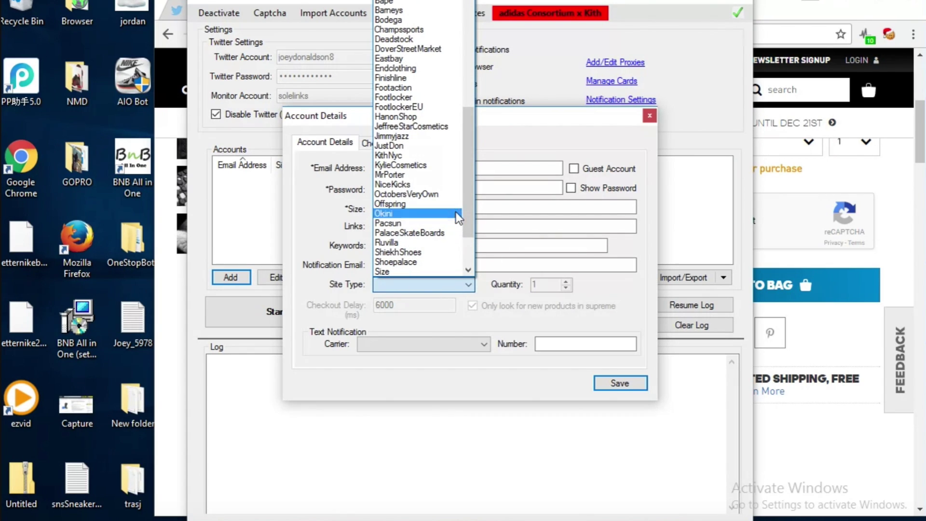
left_click(424, 155)
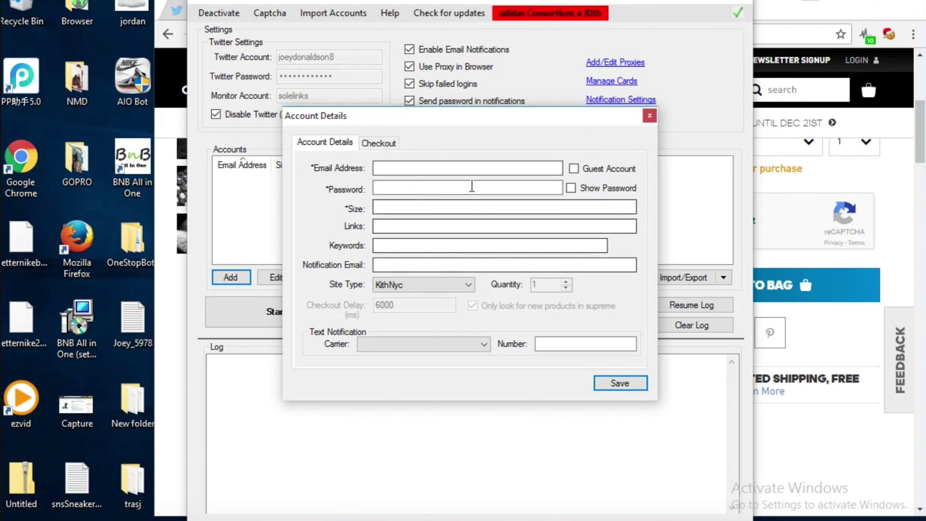
left_click(650, 116)
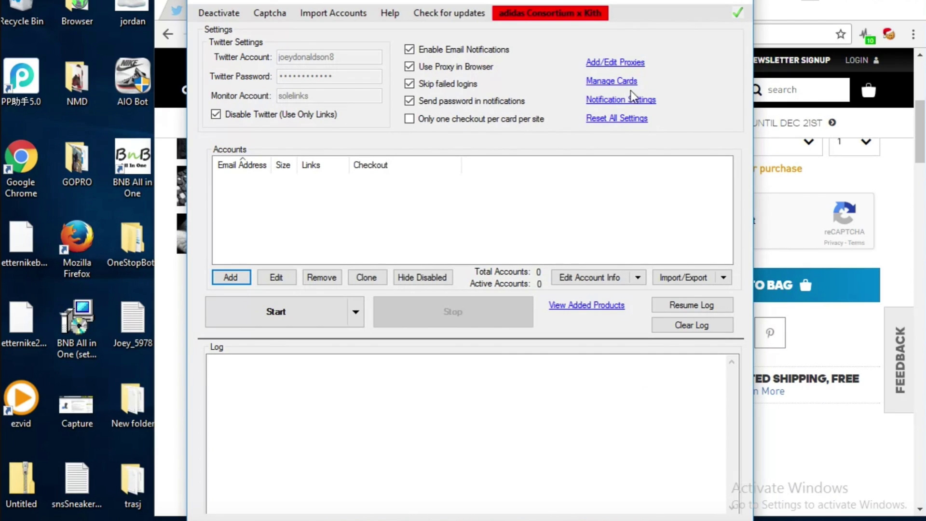
left_click(550, 13)
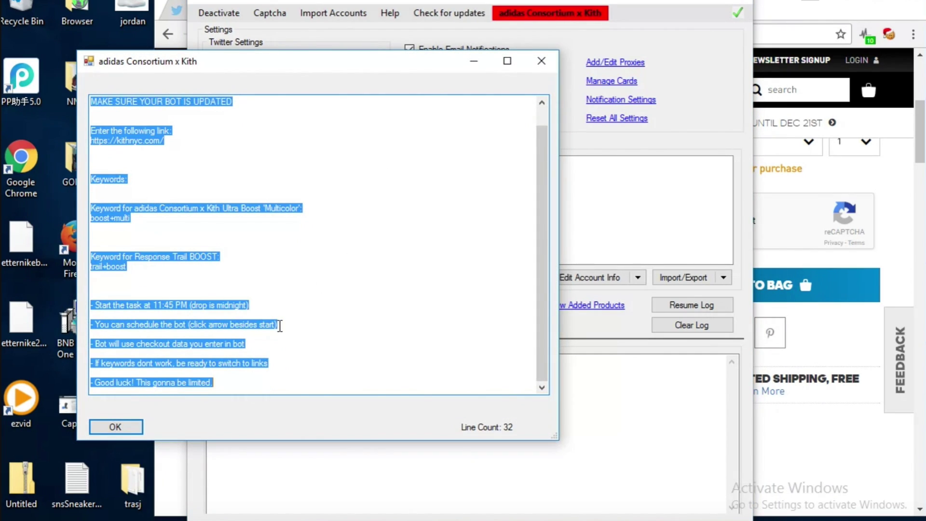
left_click(277, 325)
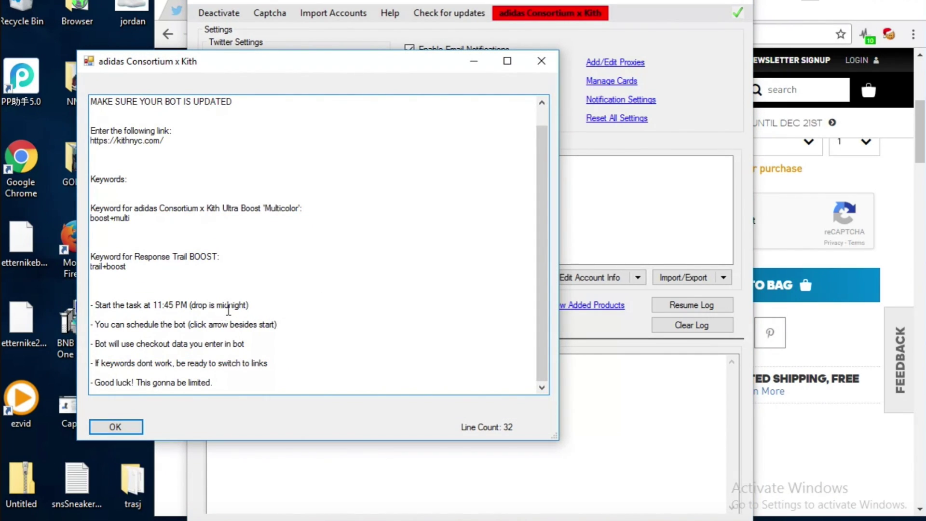
left_click(552, 65)
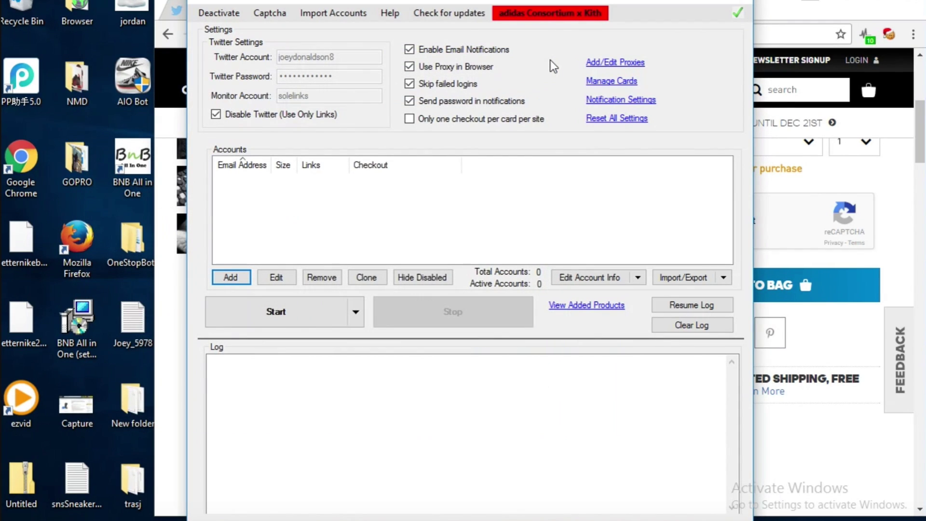
left_click(383, 216)
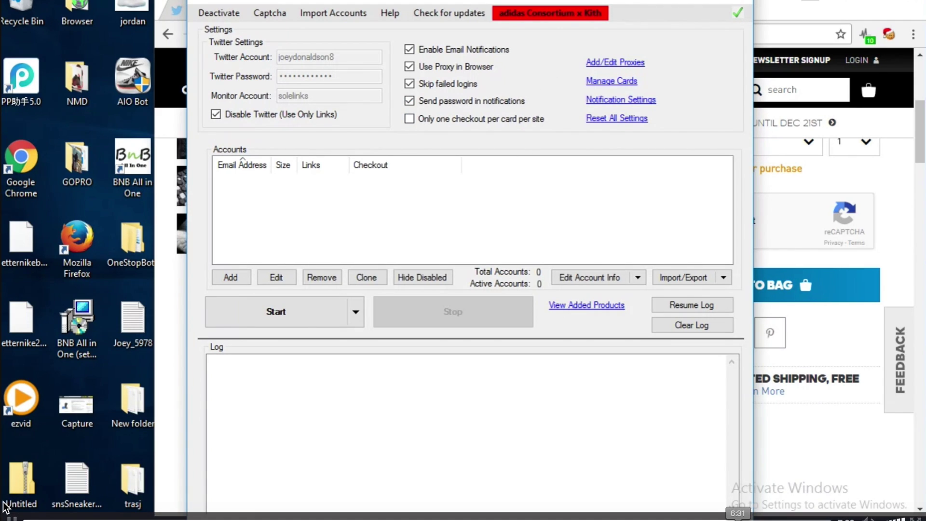
left_click_drag(498, 39, 505, 0)
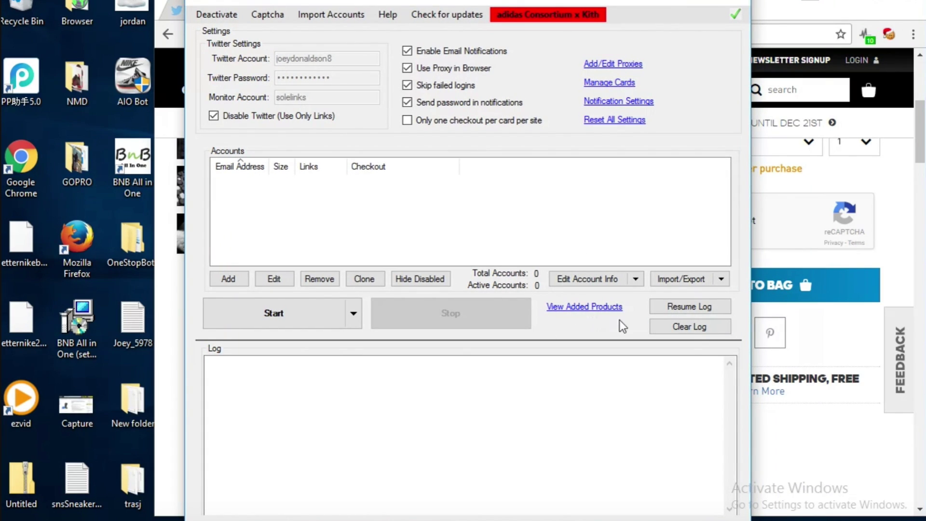
left_click(304, 122)
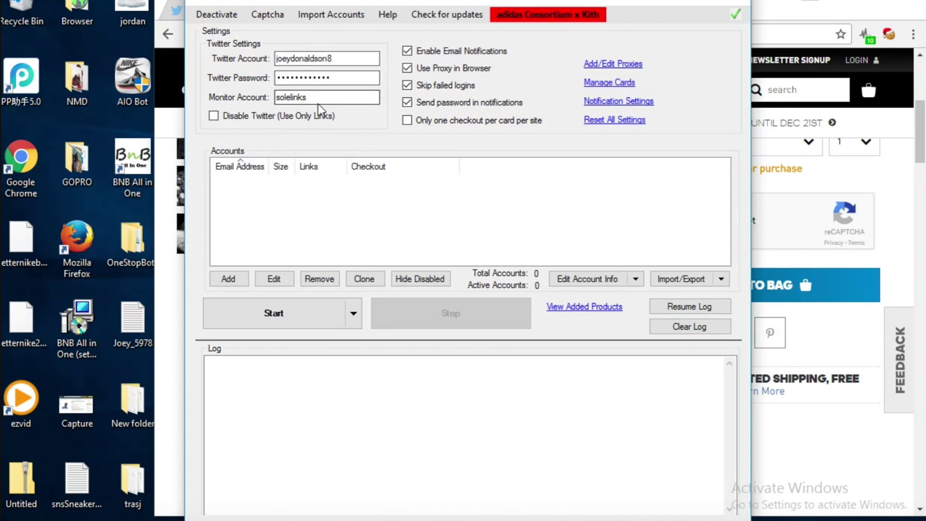
Keep Disable Twitter (Use Only Links) on; turn off Skip failed logins and Send password in notifications
double_click(312, 97)
left_click(311, 97)
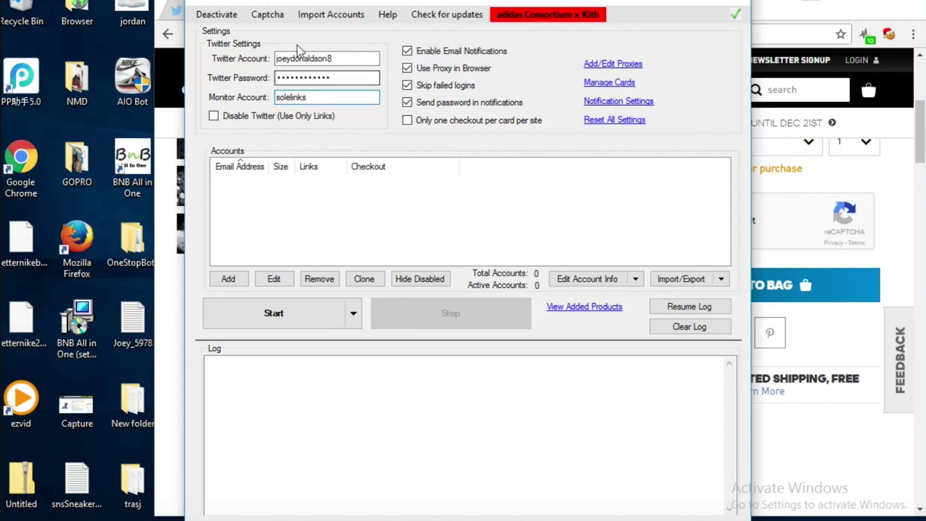
left_click(304, 119)
left_click(417, 86)
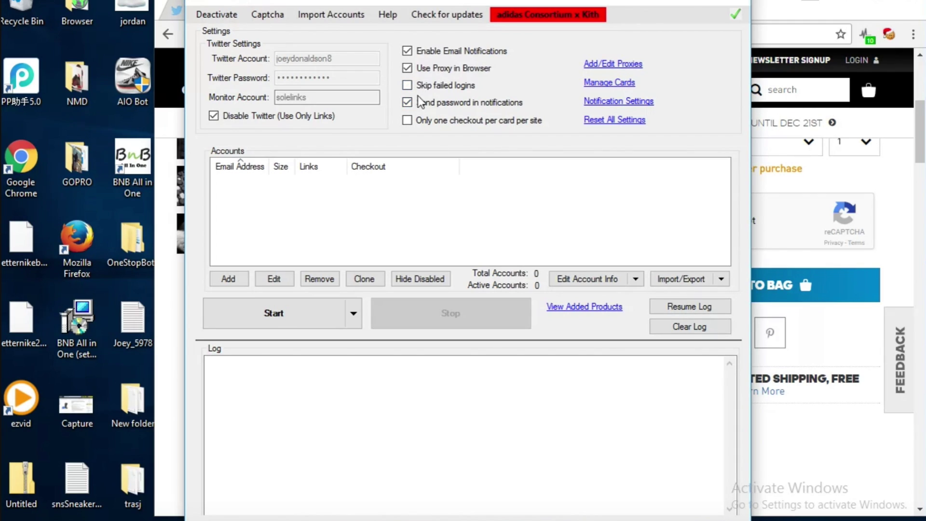
left_click(417, 102)
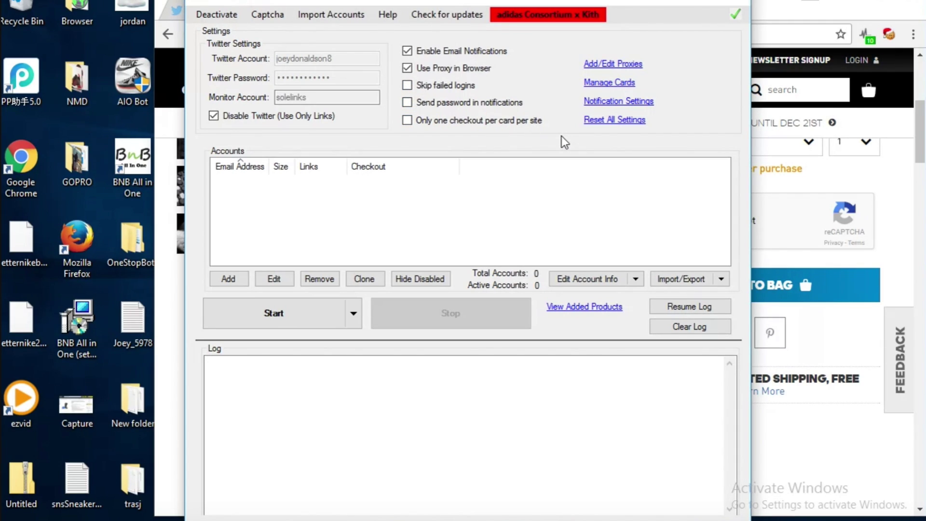